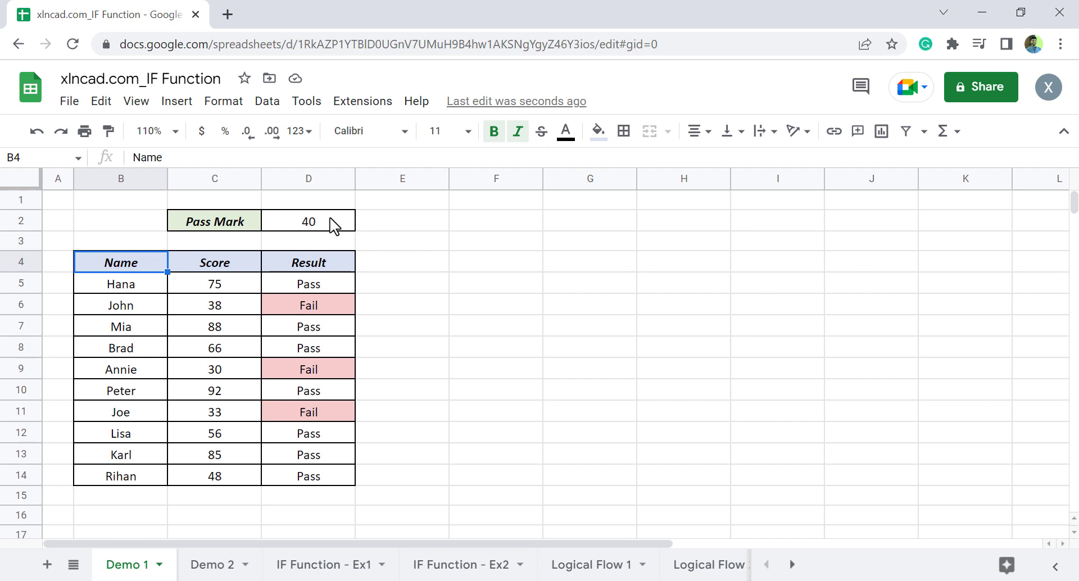
# Set the Pass Mark in cell D2 to 75
pyautogui.click(334, 226)
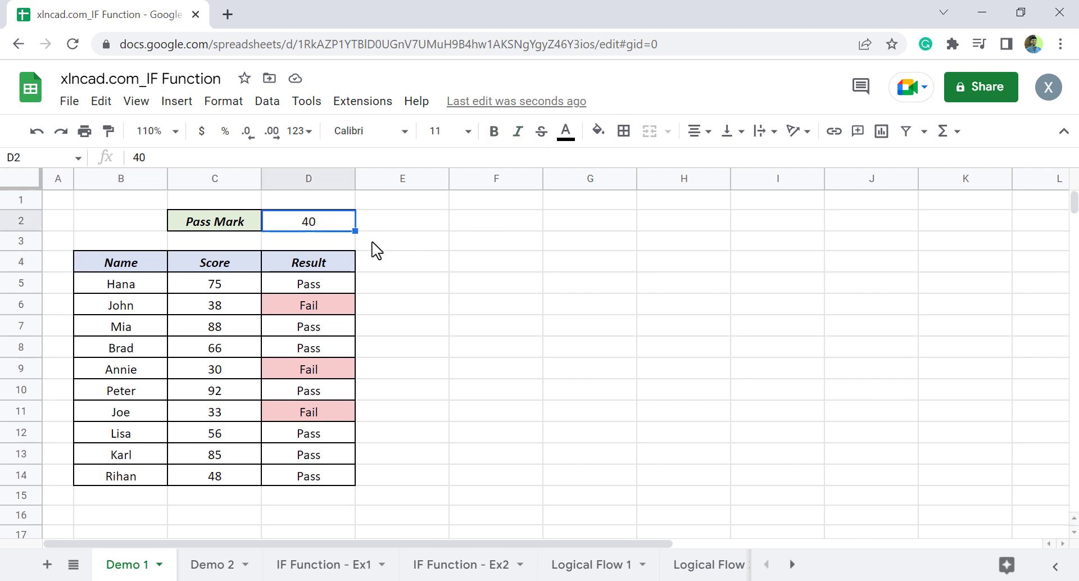
pyautogui.write('75')
pyautogui.press('Return')
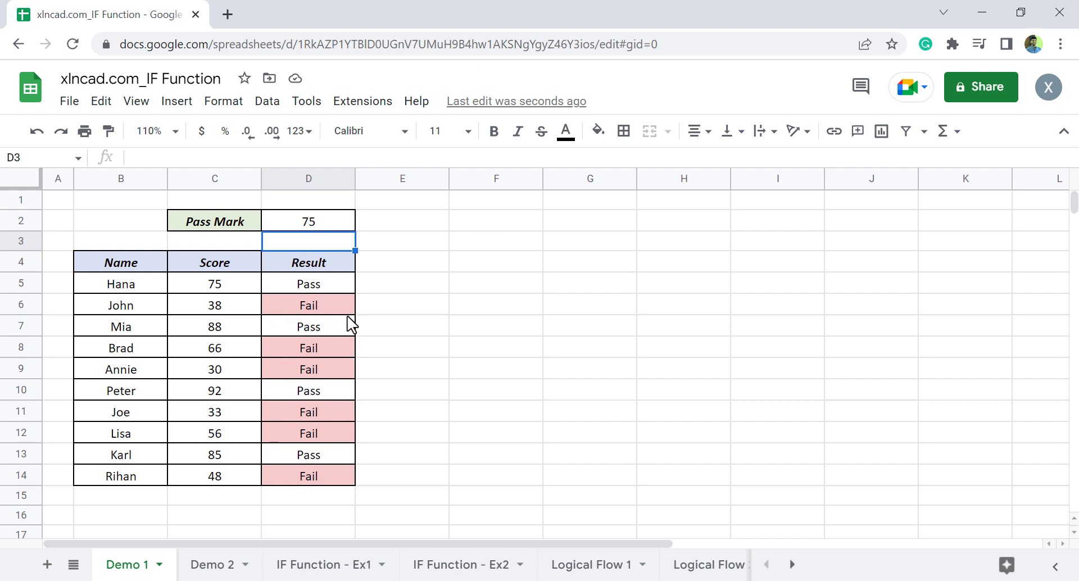
# Set the Pass Mark in cell D2 to 90
pyautogui.click(339, 225)
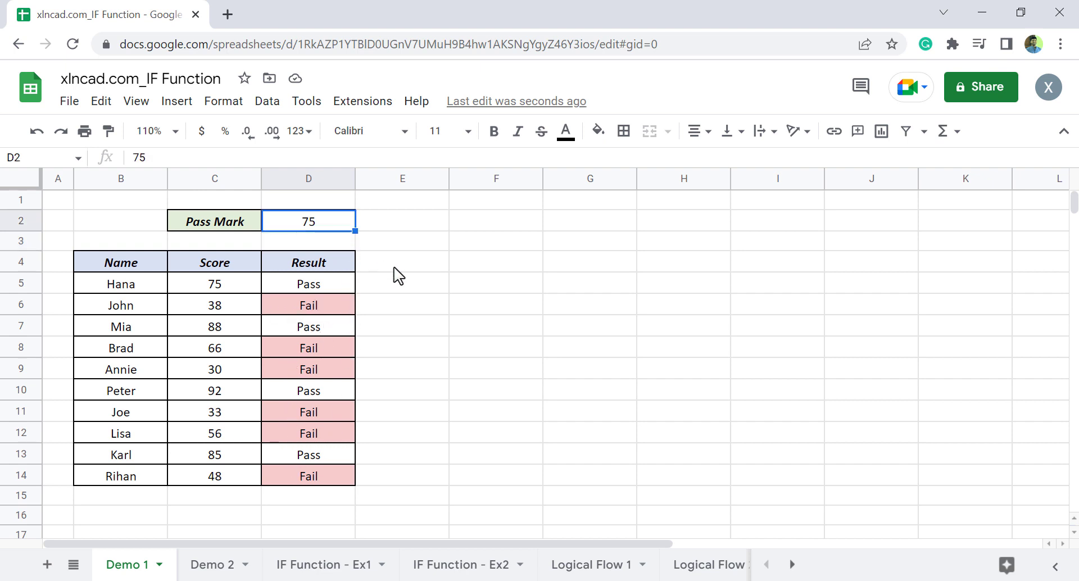
pyautogui.write('90')
pyautogui.press('Return')
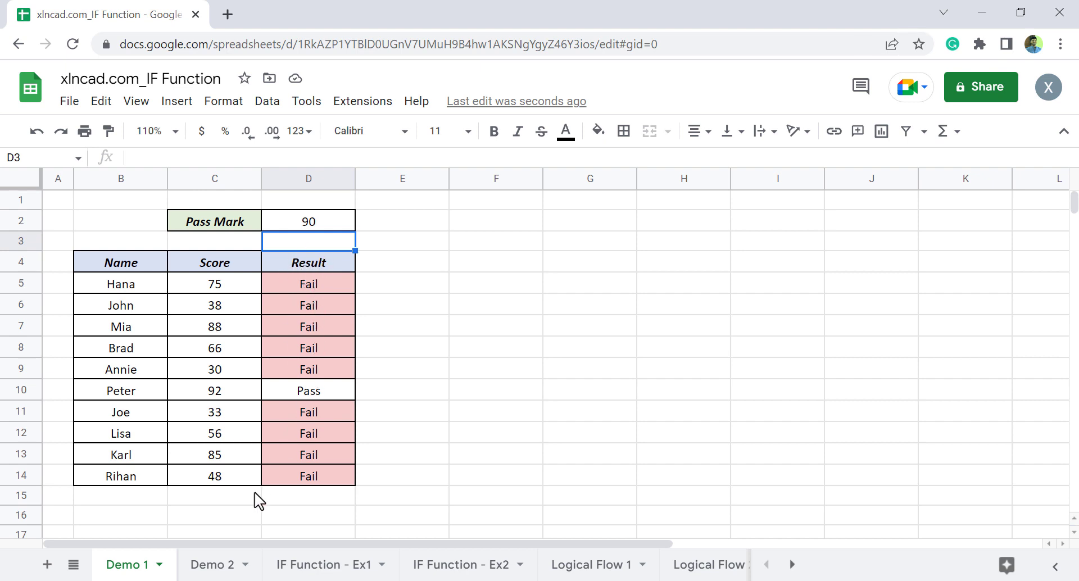
# On the Demo 2 sheet, set the minimum performance score for the salary hike in H3 to 80
pyautogui.click(213, 568)
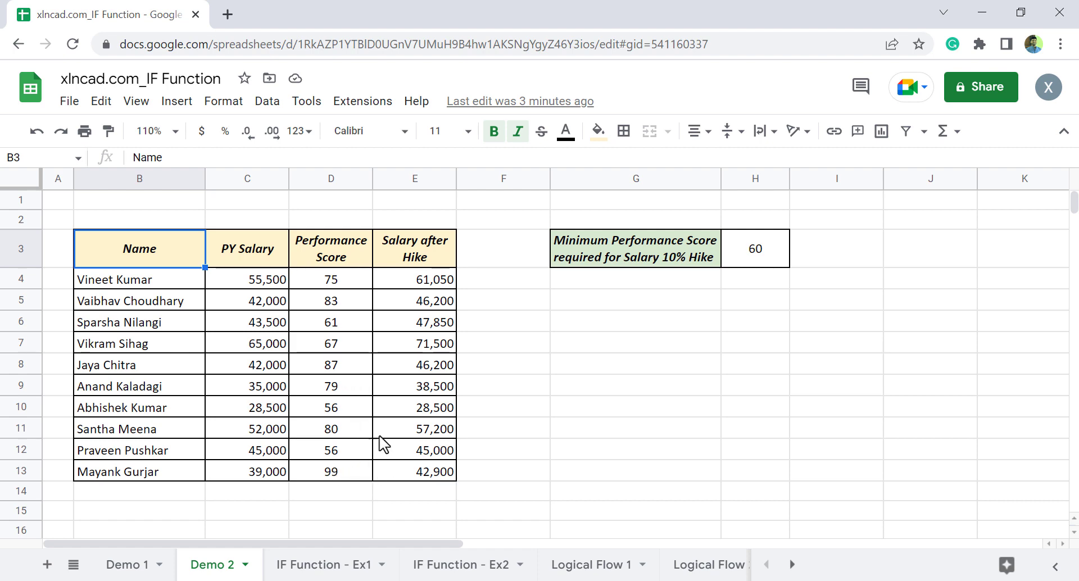
pyautogui.click(739, 259)
pyautogui.write('8')
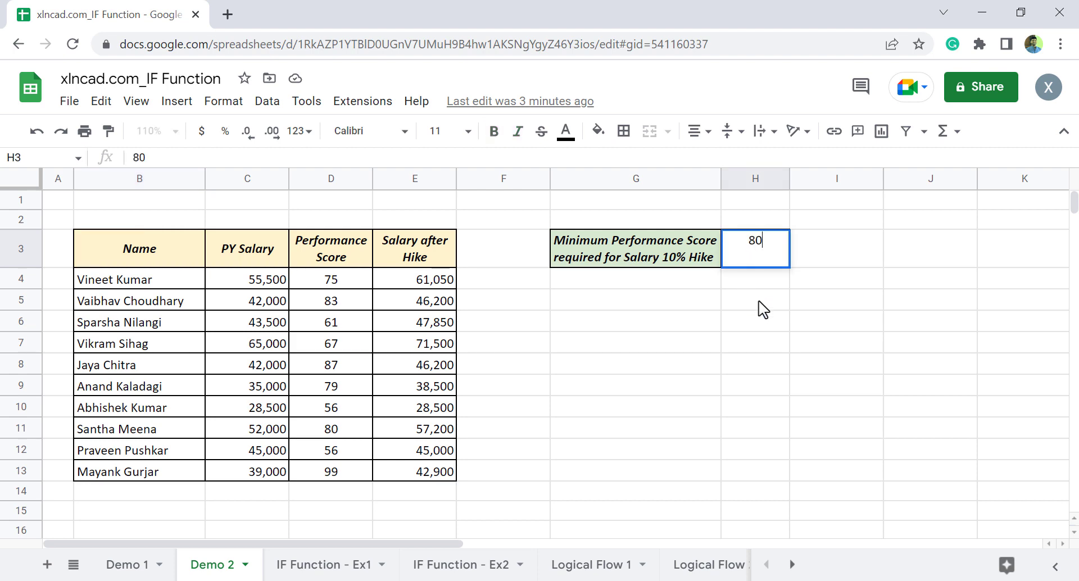
pyautogui.press('Return')
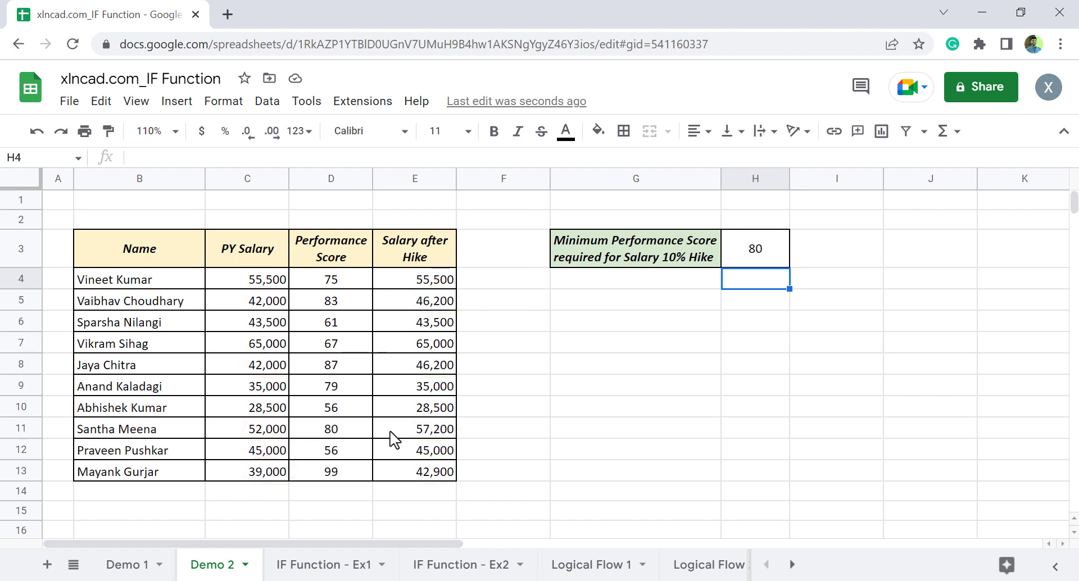
# On the IF Function - Ex1 sheet, begin an IF formula in D6 with the logical test C6>=50
pyautogui.click(307, 565)
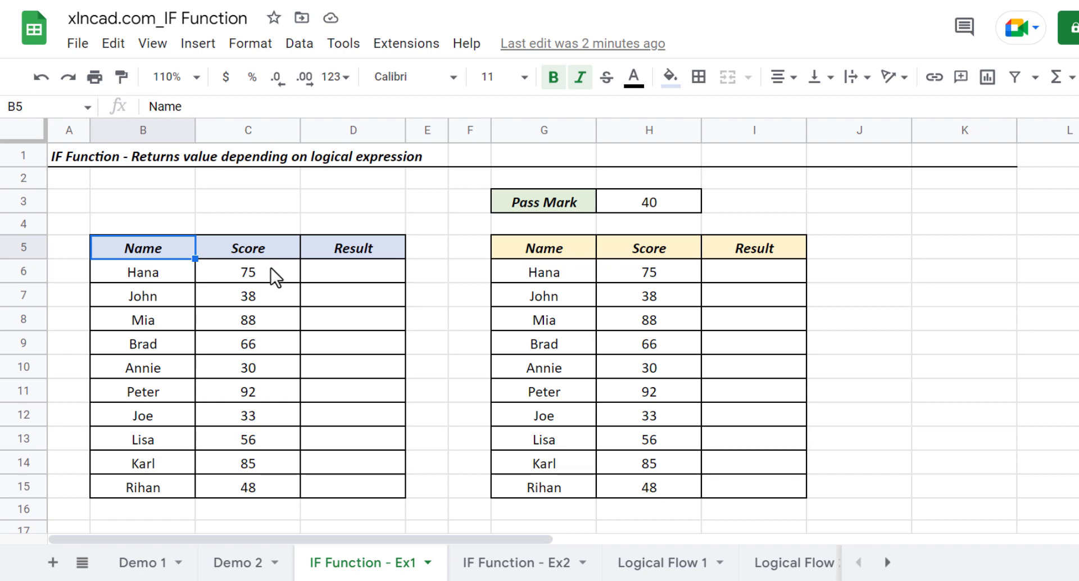
pyautogui.click(355, 272)
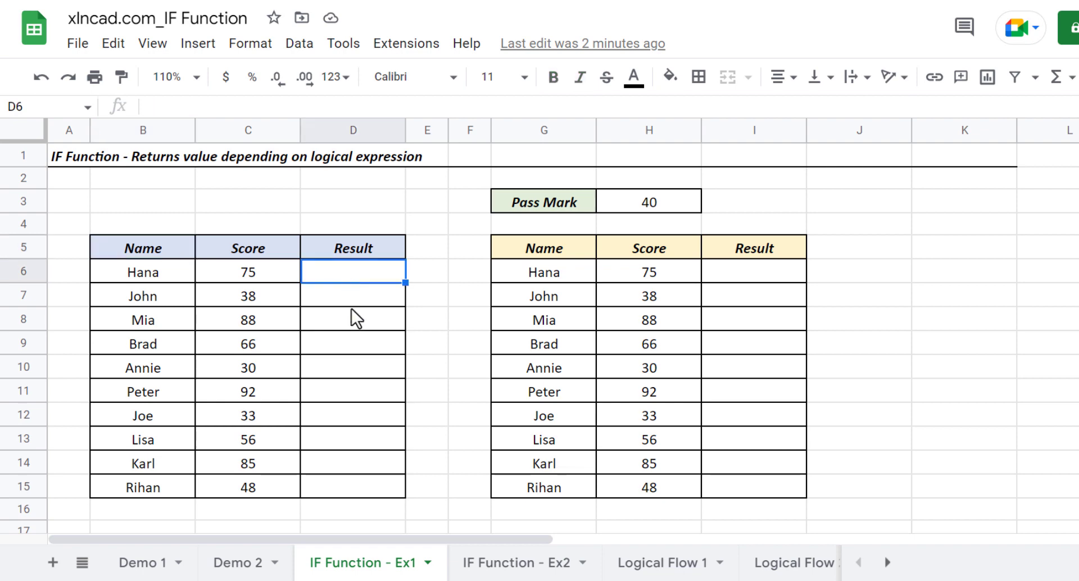
pyautogui.write('=')
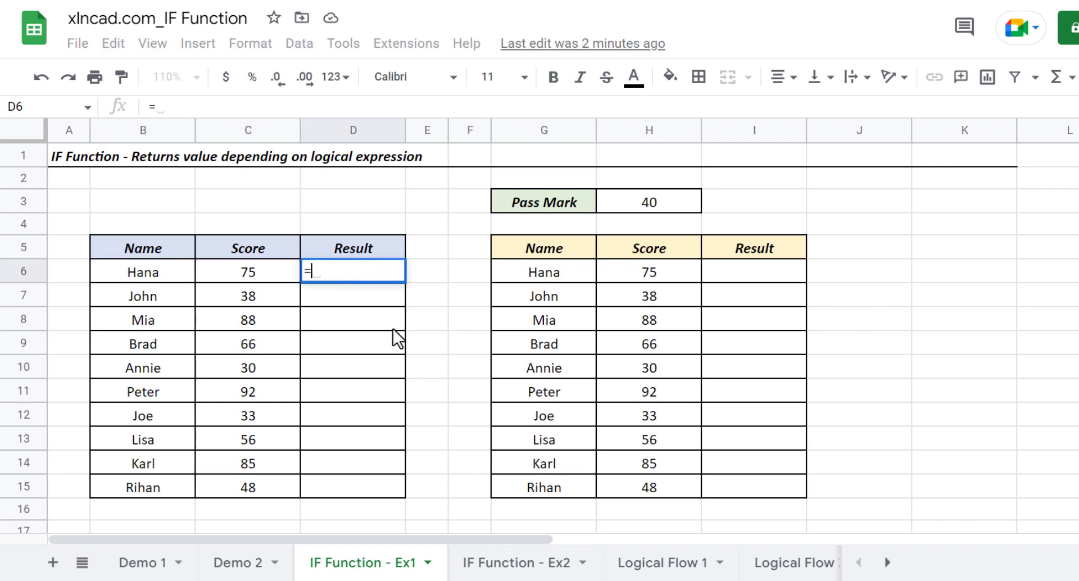
pyautogui.write('IF')
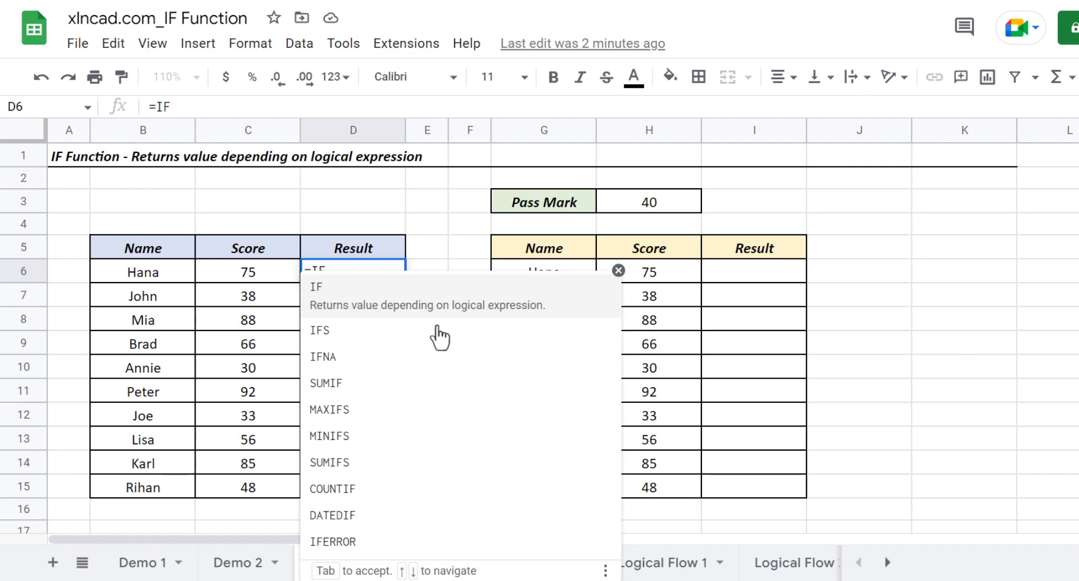
pyautogui.click(362, 303)
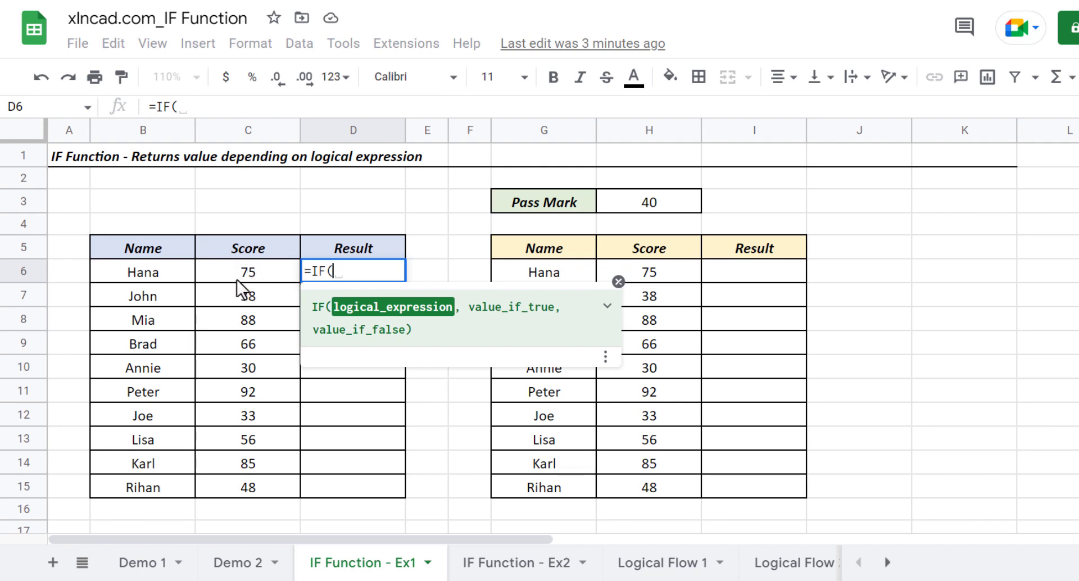
pyautogui.click(266, 270)
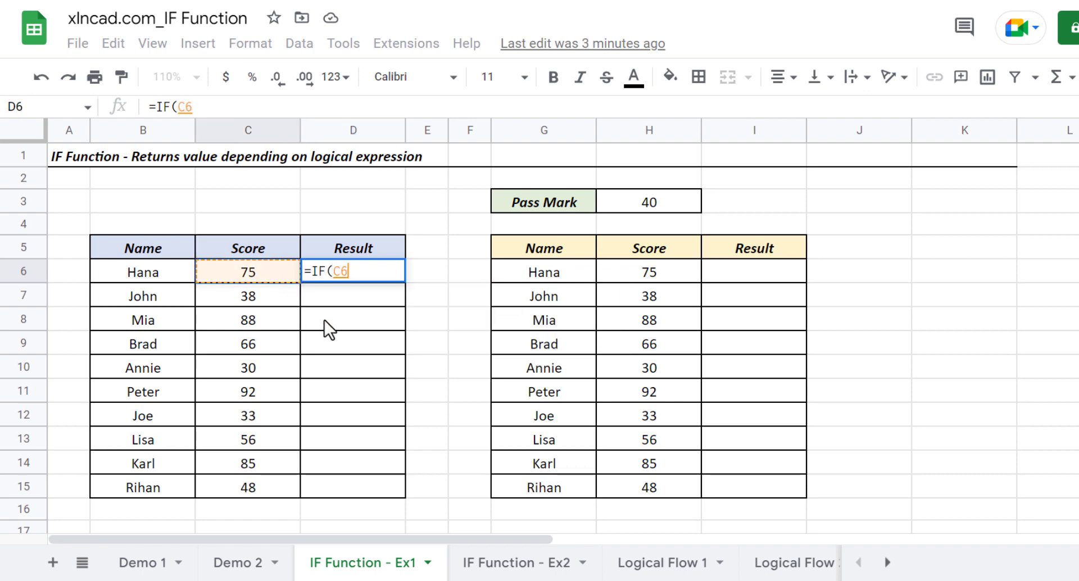
pyautogui.write('>=')
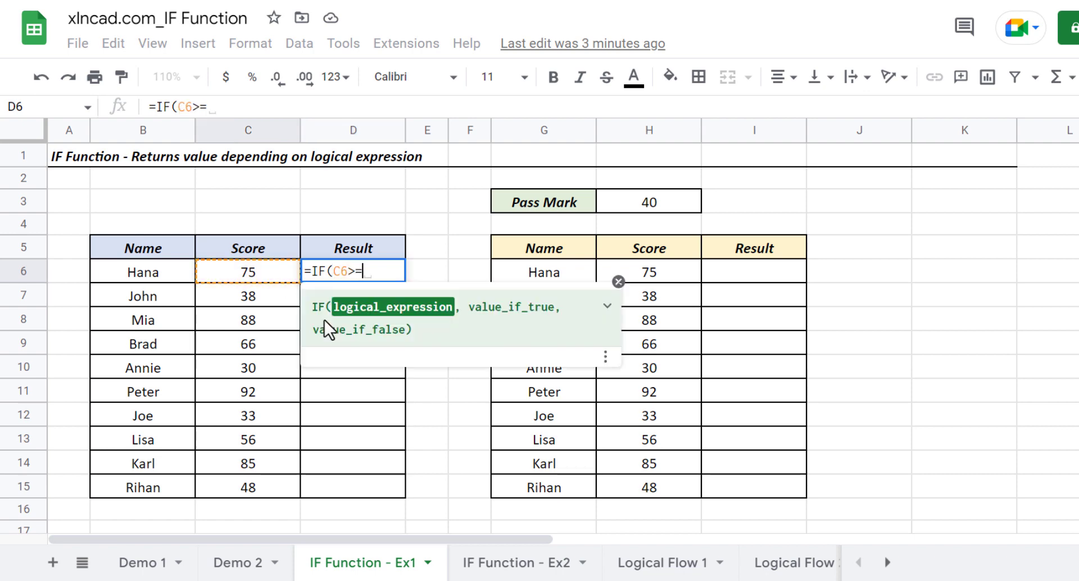
pyautogui.write('50,')
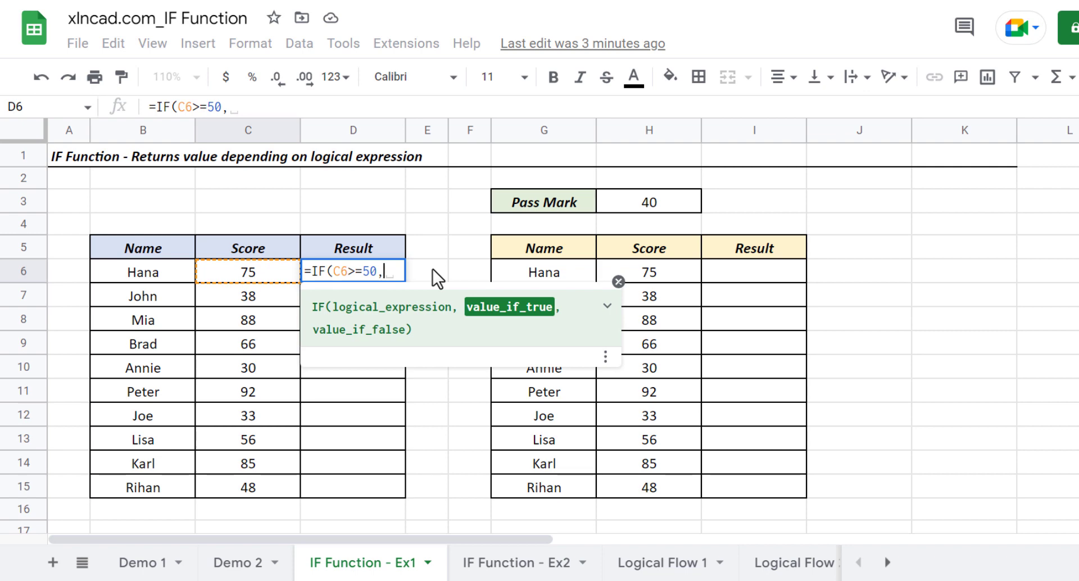
# Complete the D6 formula so it returns "Pass" when the test is true and "Fail" when it is false
pyautogui.write('"Pas')
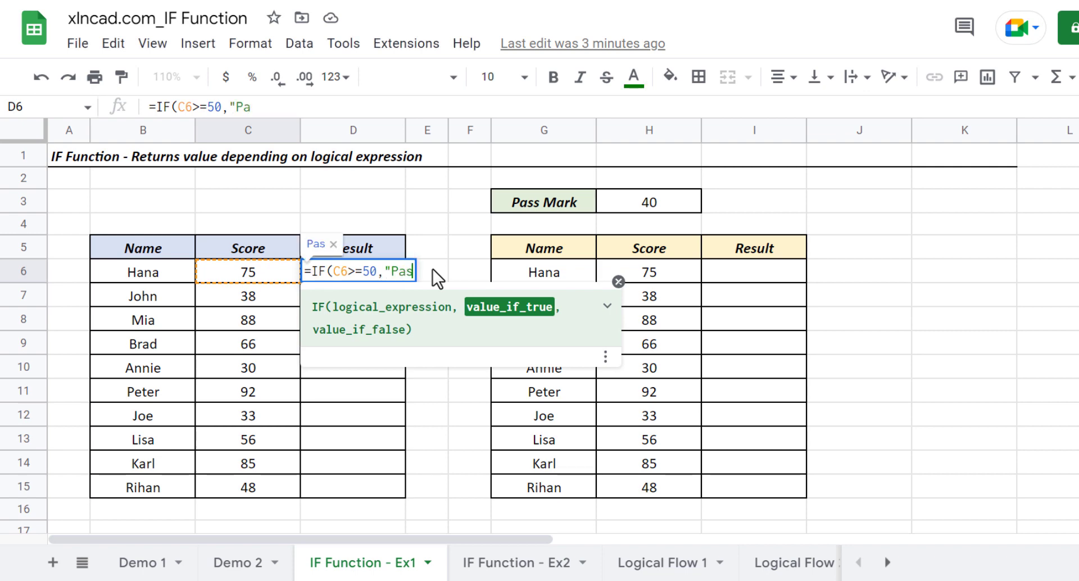
pyautogui.write('s",')
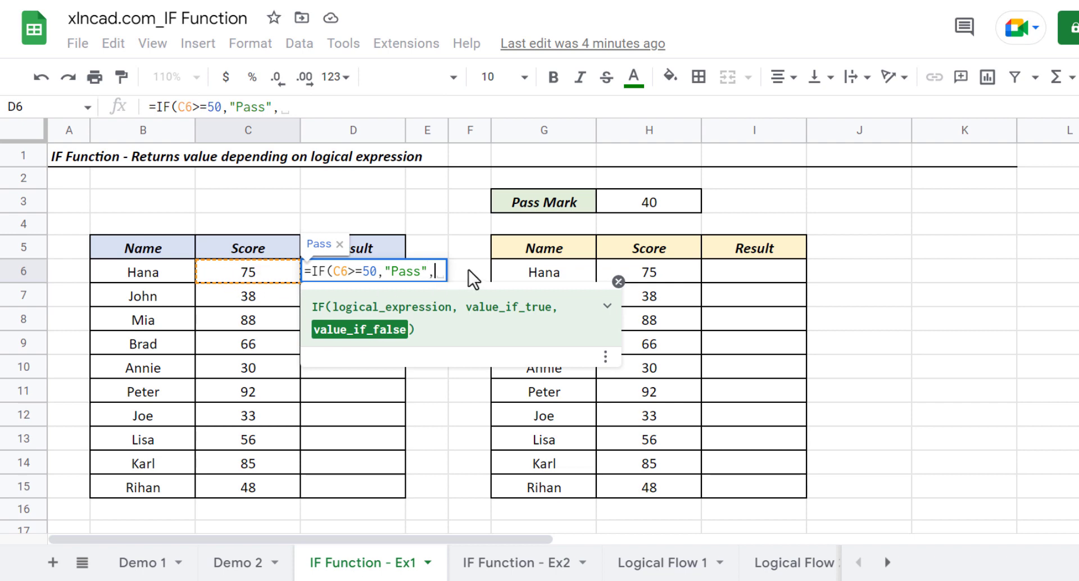
pyautogui.write('"Fail')
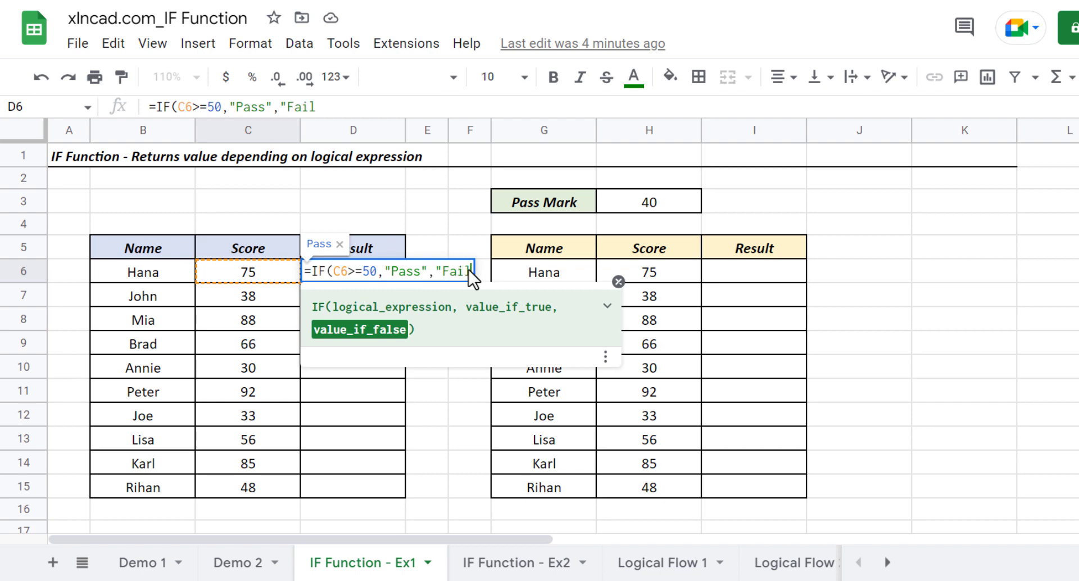
pyautogui.write('")')
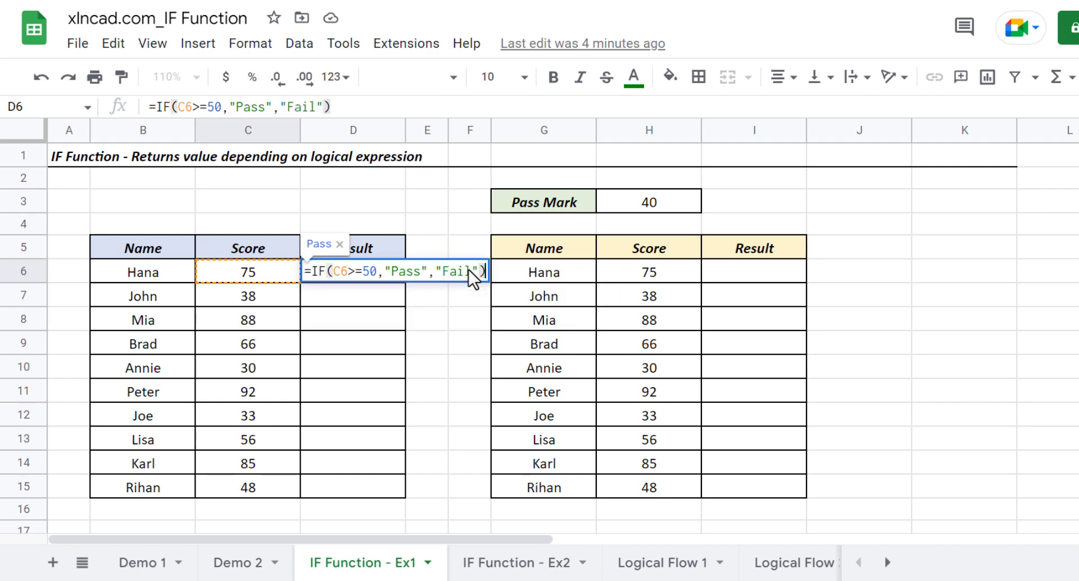
pyautogui.press('Return')
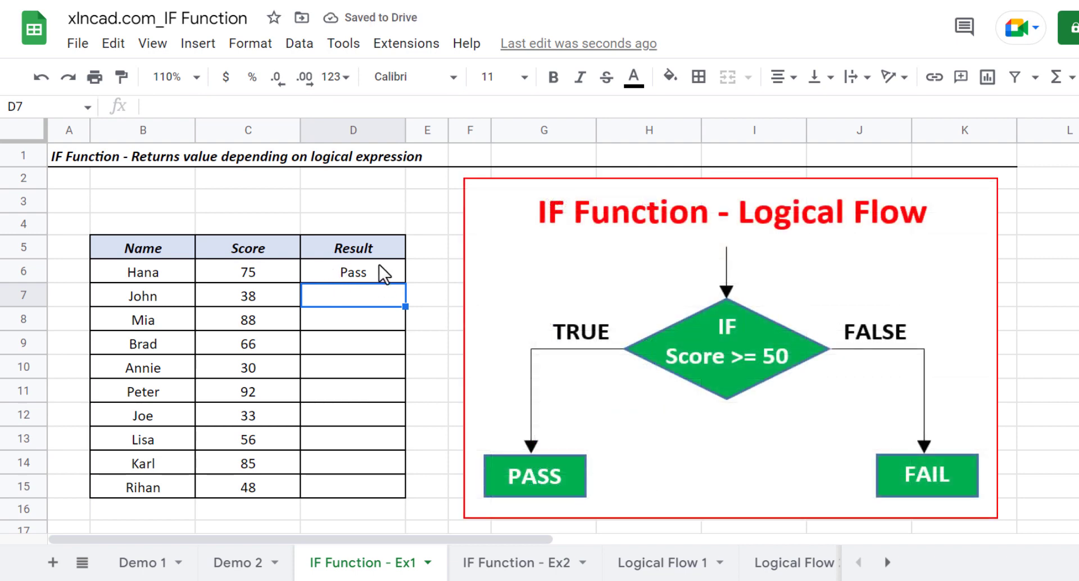
# Set the score in C6 to 43 and check the result in D6
pyautogui.click(264, 271)
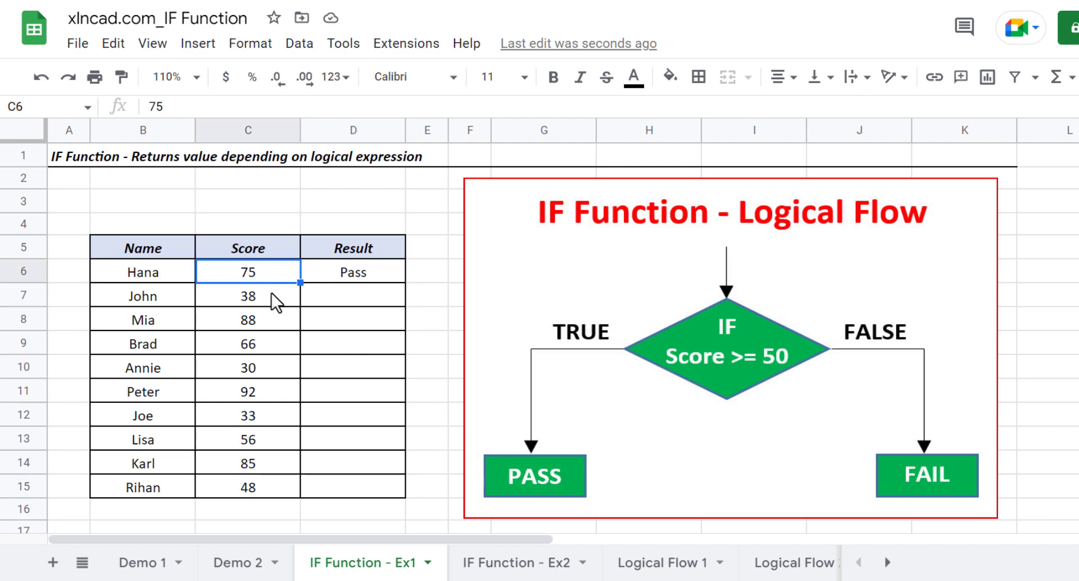
pyautogui.write('43')
pyautogui.press('Return')
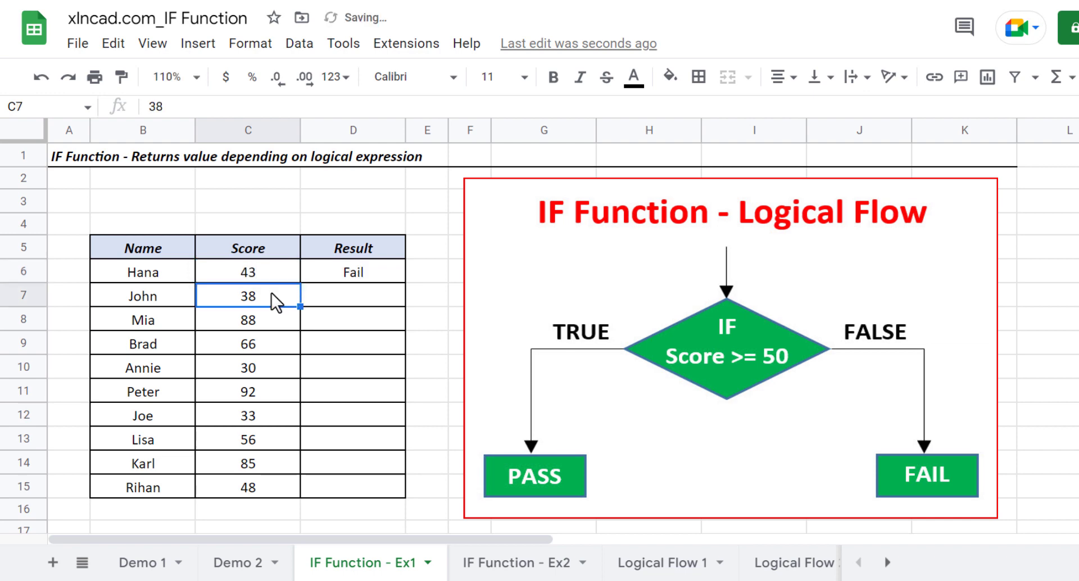
pyautogui.click(379, 272)
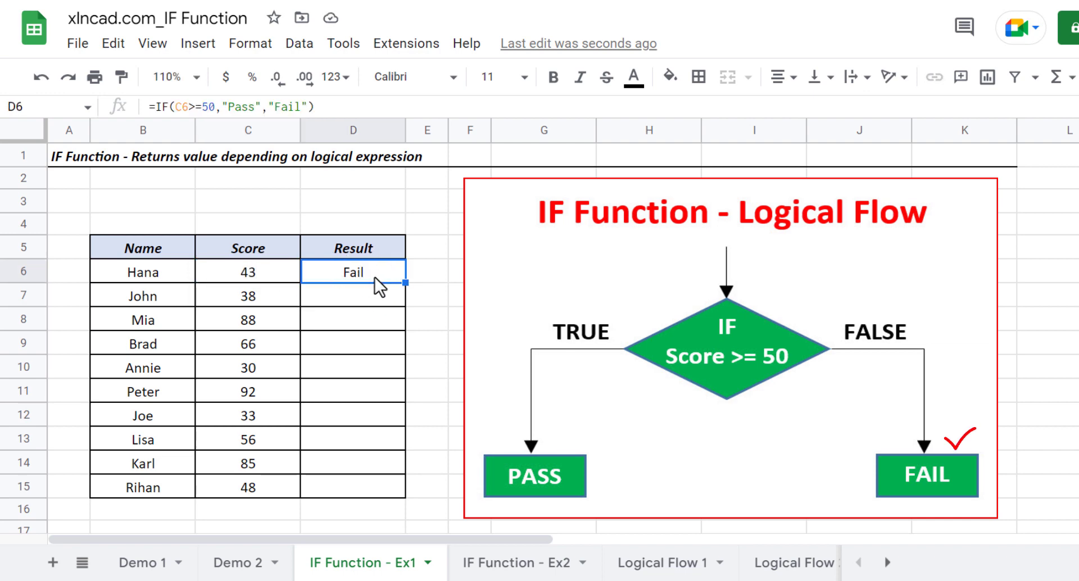
# Set the score in C6 to 78
pyautogui.click(271, 272)
pyautogui.write('78')
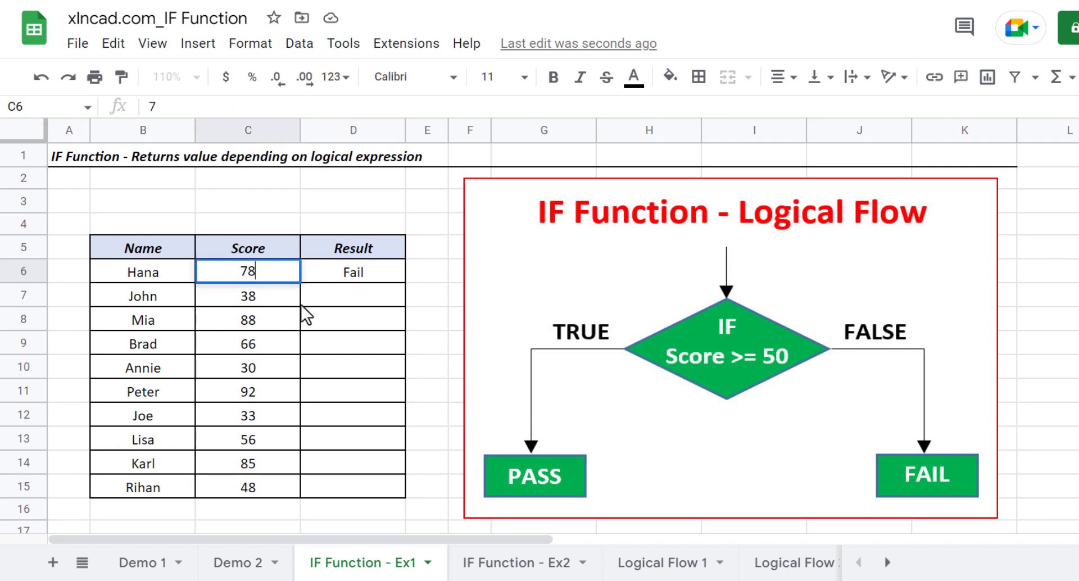
pyautogui.press('Return')
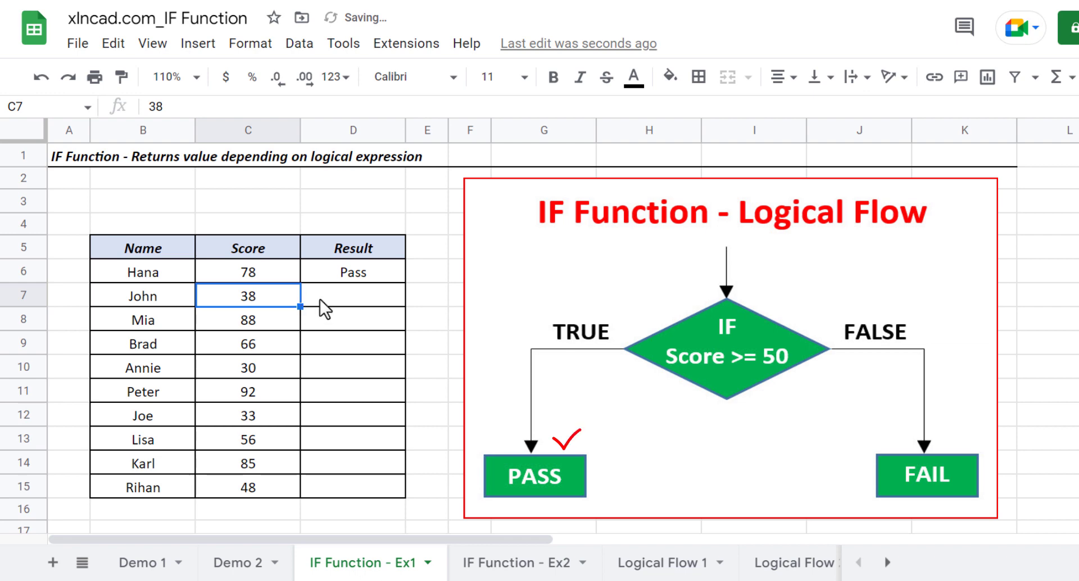
# Fill the D6 formula down the Result column through D15 and check several of the copied formulas
pyautogui.click(387, 271)
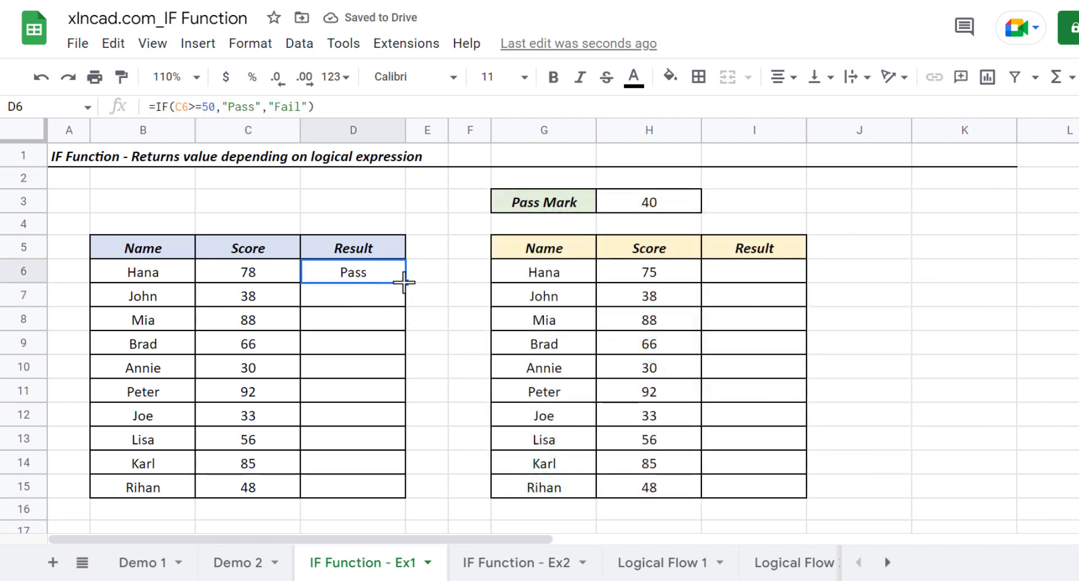
pyautogui.moveTo(403, 283); pyautogui.dragTo(403, 493)
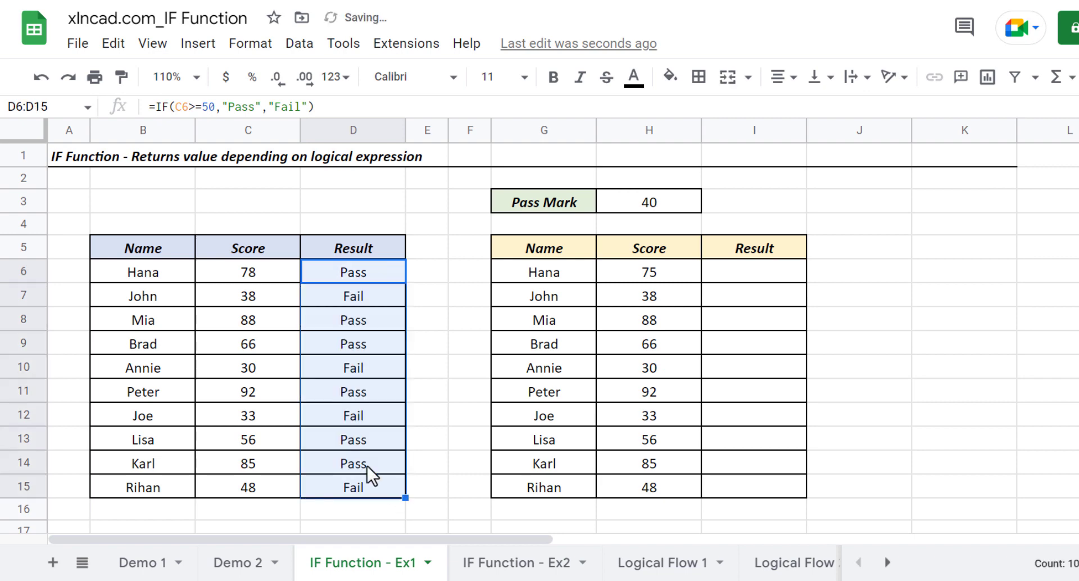
pyautogui.click(262, 295)
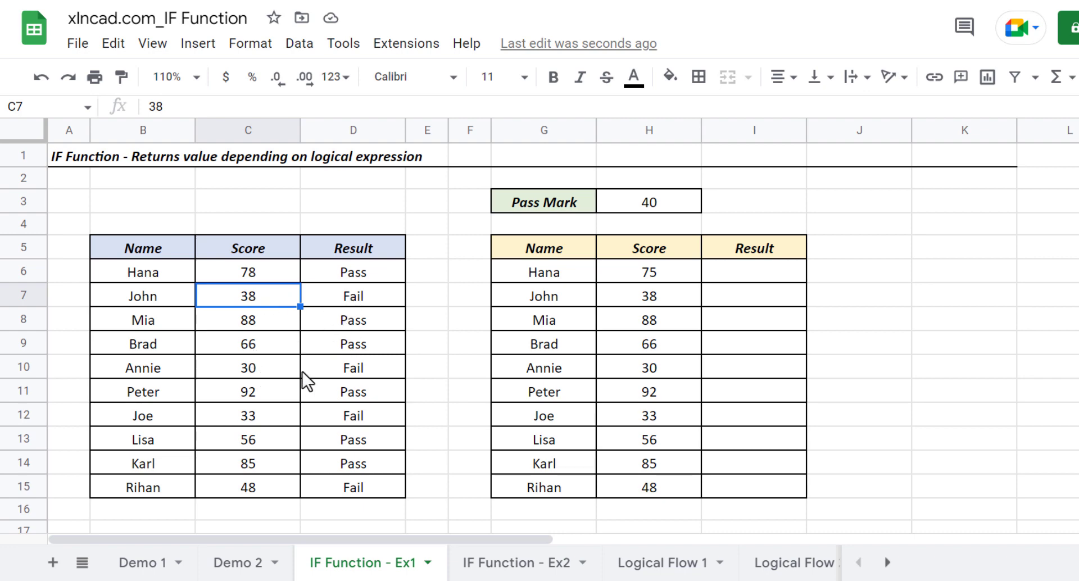
pyautogui.click(324, 370)
pyautogui.click(325, 422)
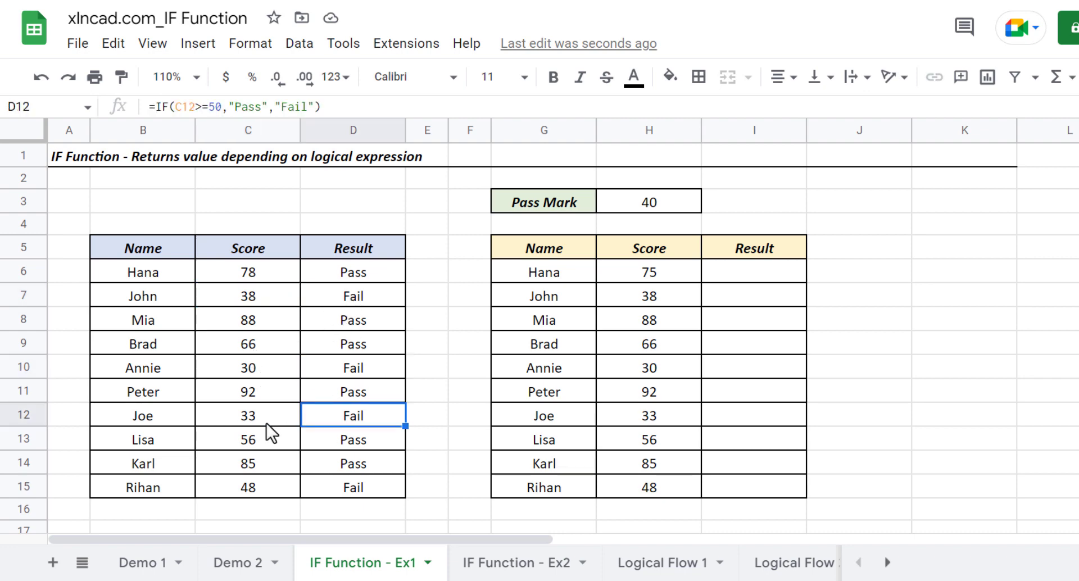
pyautogui.click(330, 484)
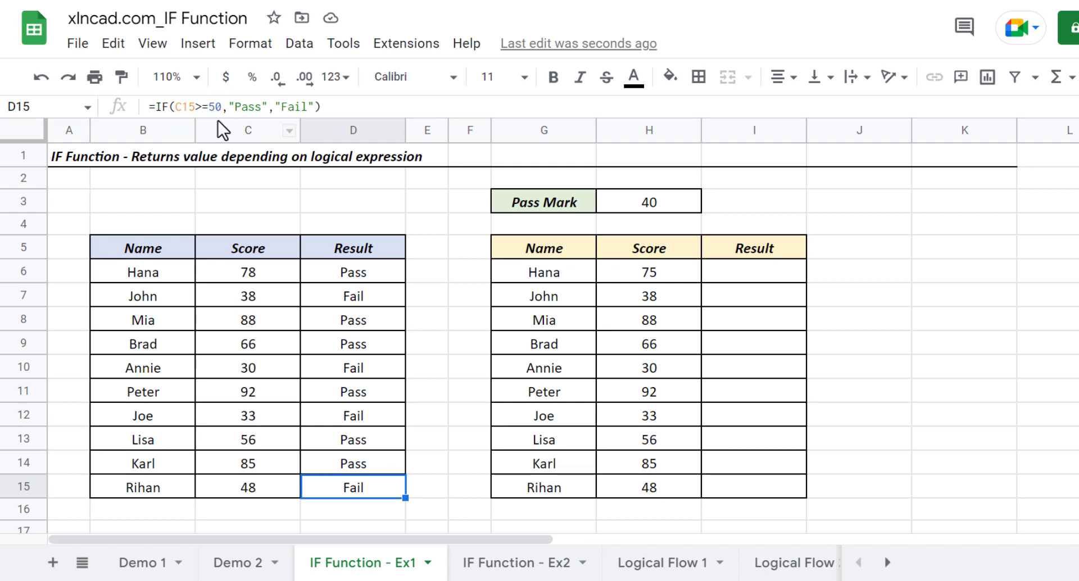
pyautogui.click(325, 293)
pyautogui.click(331, 345)
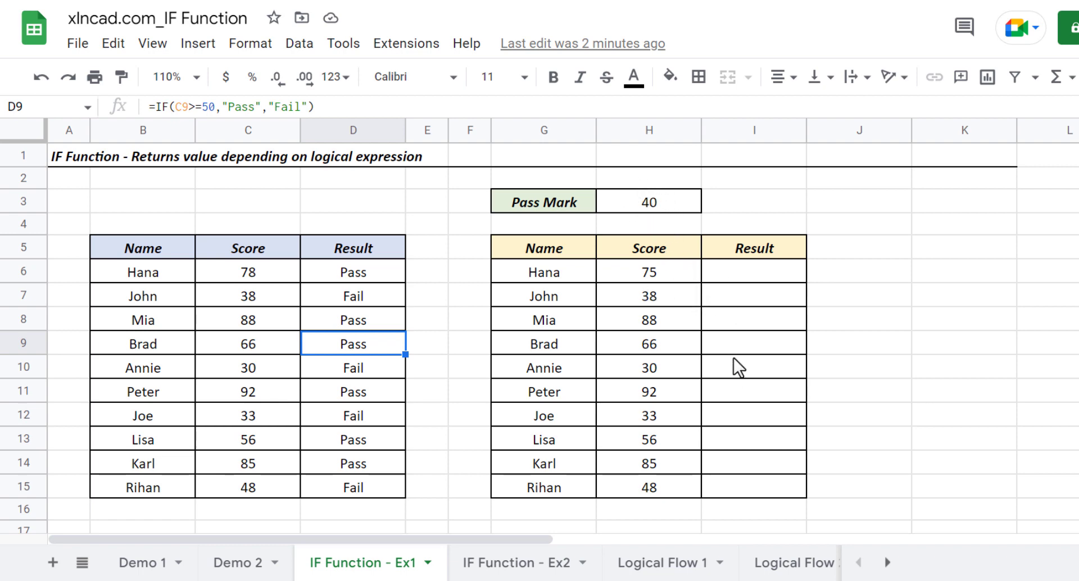
# Start an IF formula in I6 that tests whether H6 is greater than or equal to the absolute reference $H$3
pyautogui.click(754, 278)
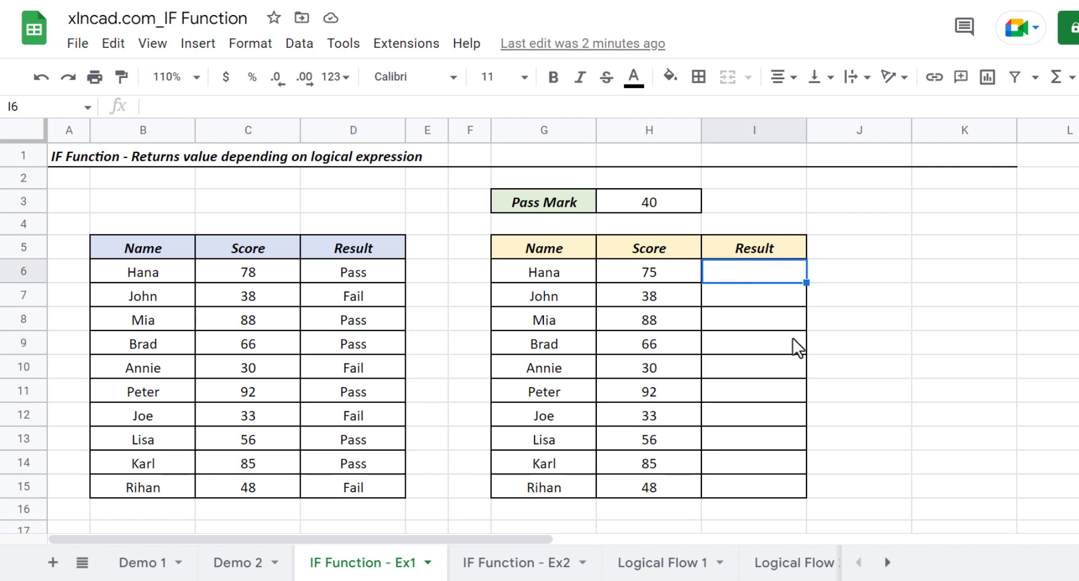
pyautogui.write('=')
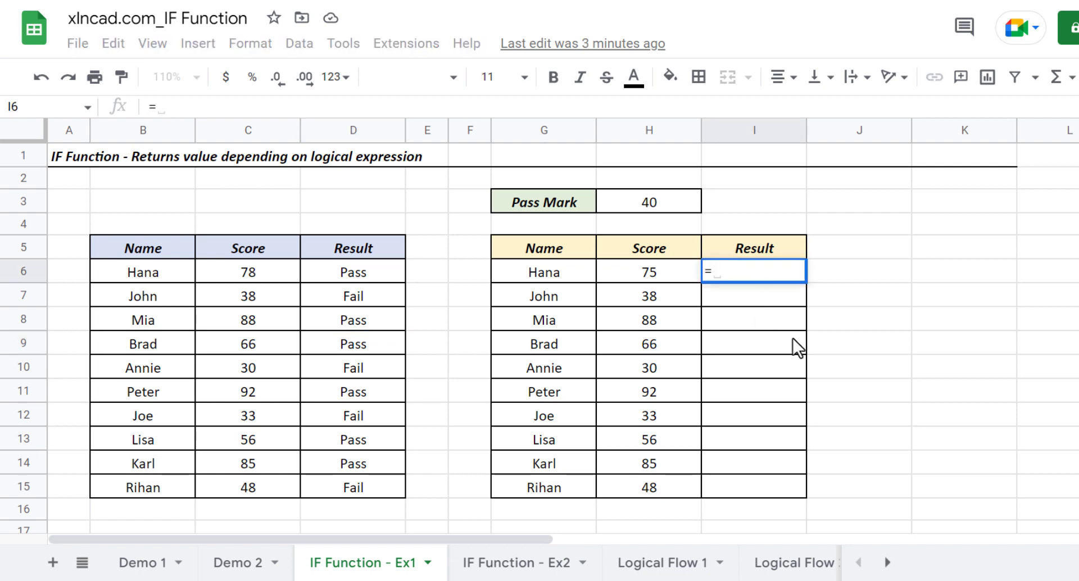
pyautogui.write('IF')
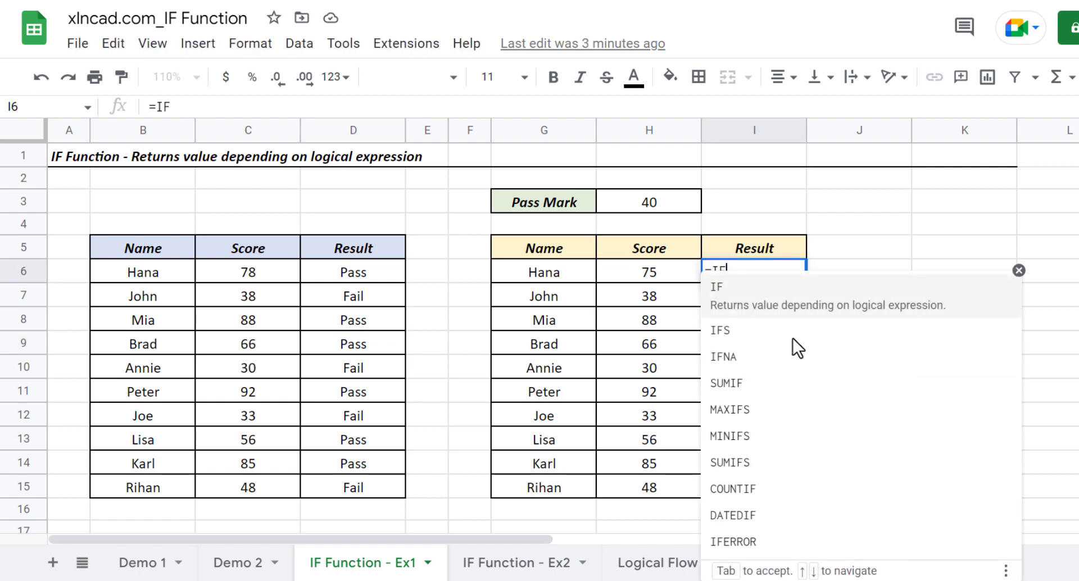
pyautogui.write('(')
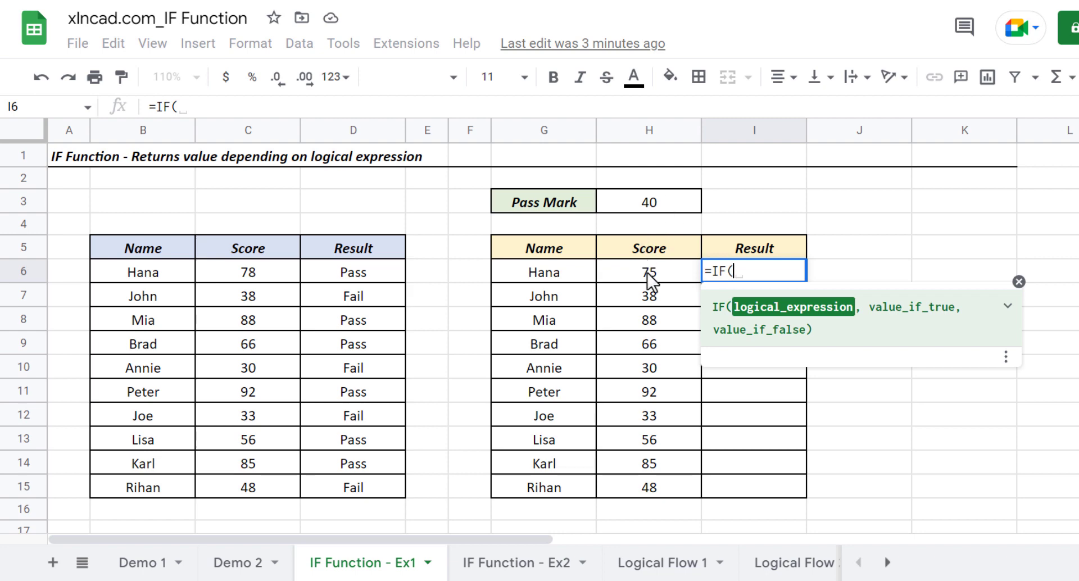
pyautogui.click(624, 267)
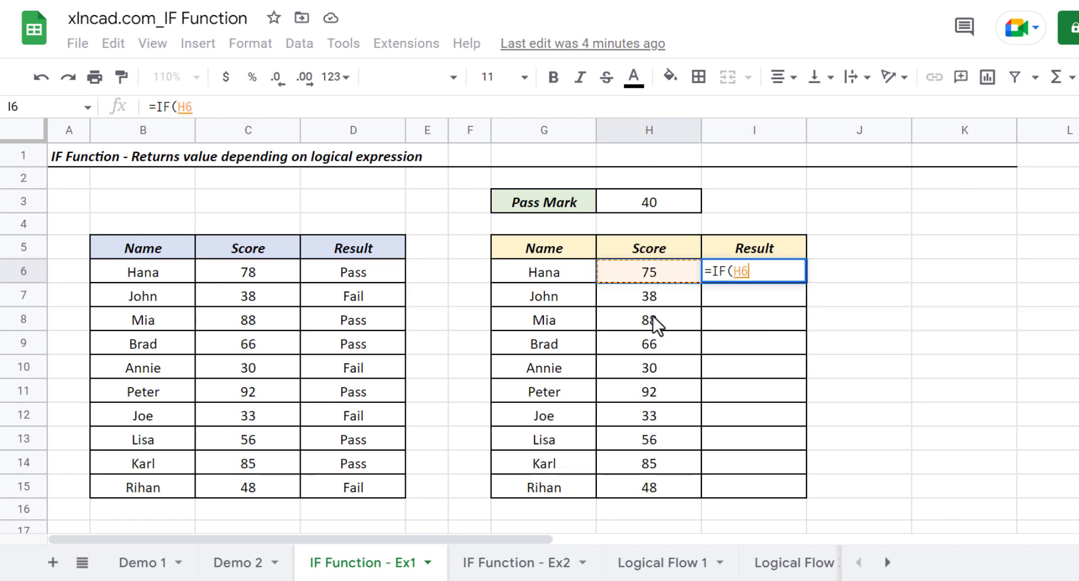
pyautogui.write('>=')
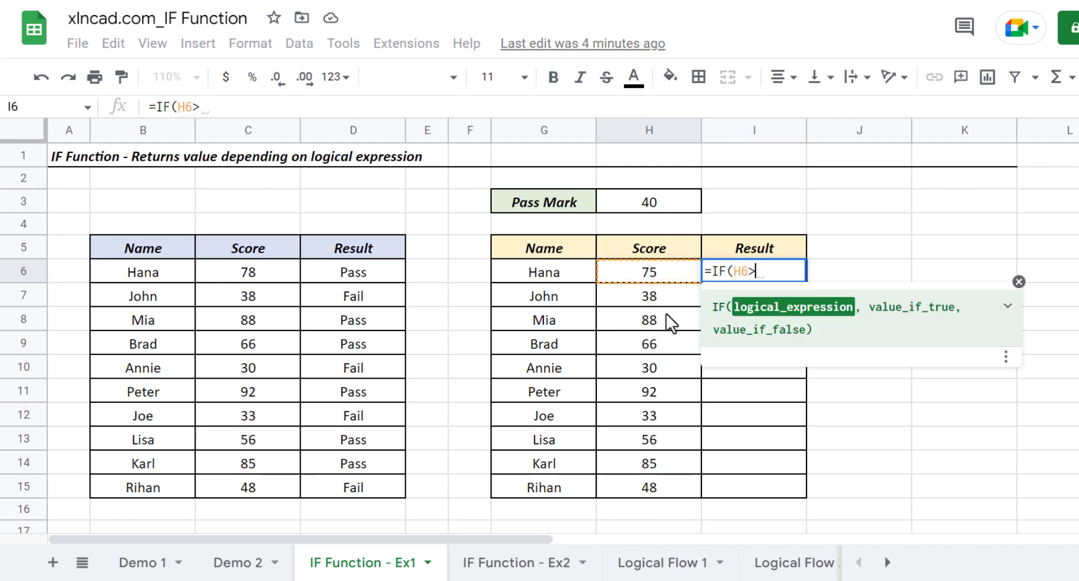
pyautogui.click(673, 200)
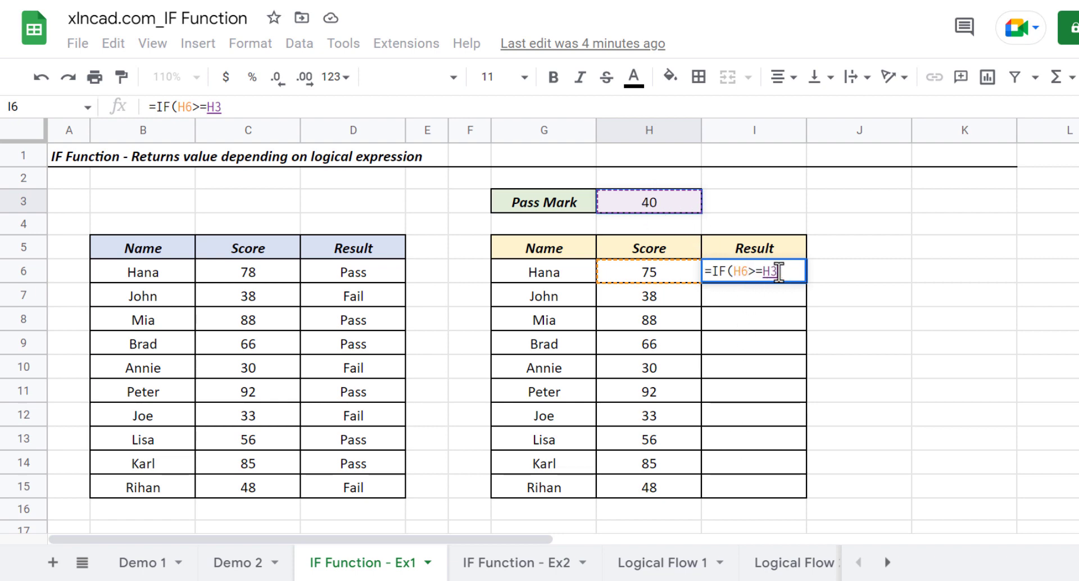
pyautogui.press('F4')
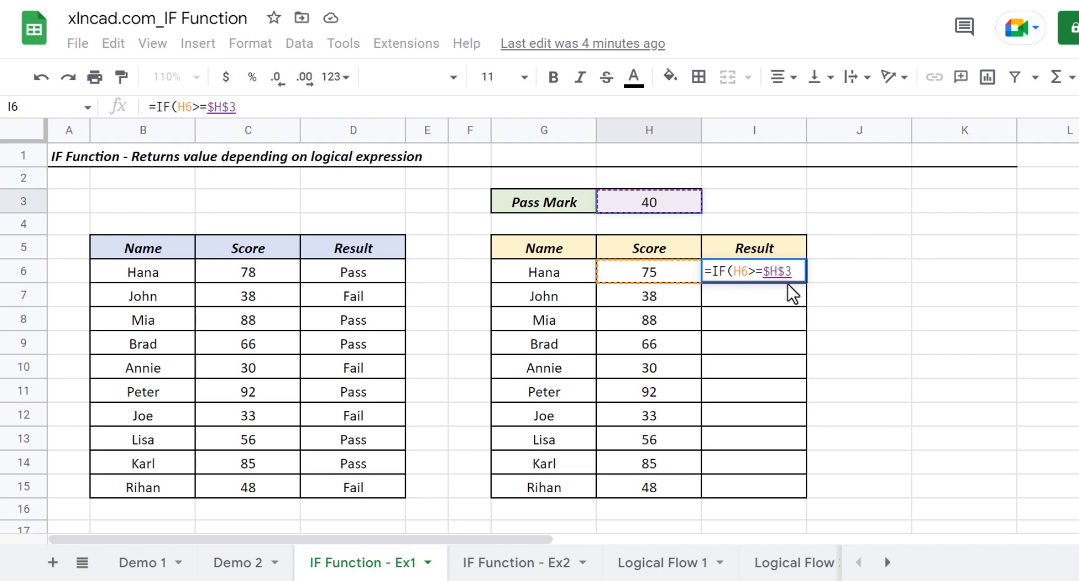
# Complete the I6 formula so it returns "Pass" when the test is true and "Fail" when it is false
pyautogui.write(',')
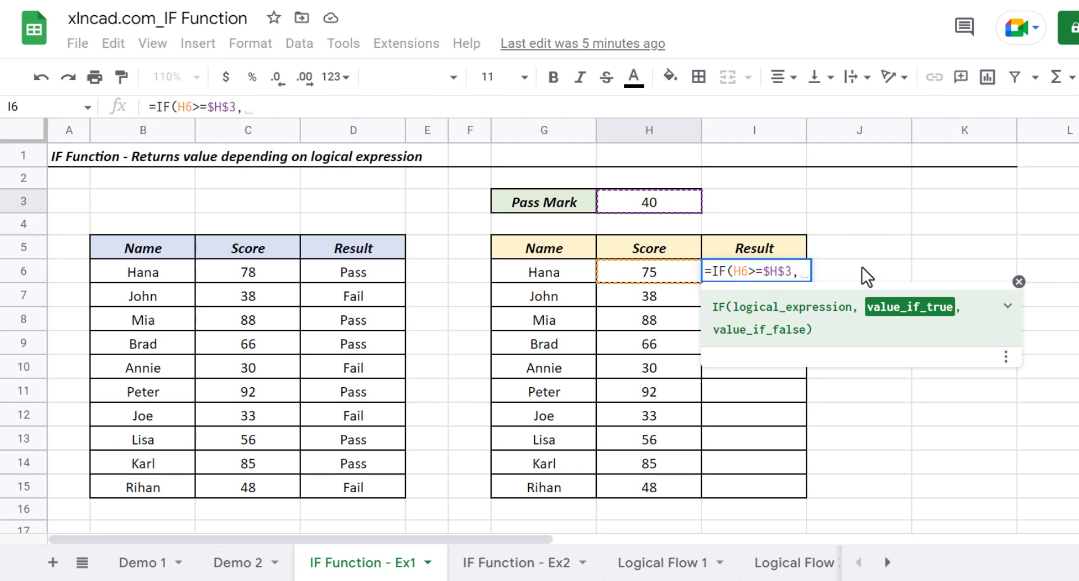
pyautogui.write('"P')
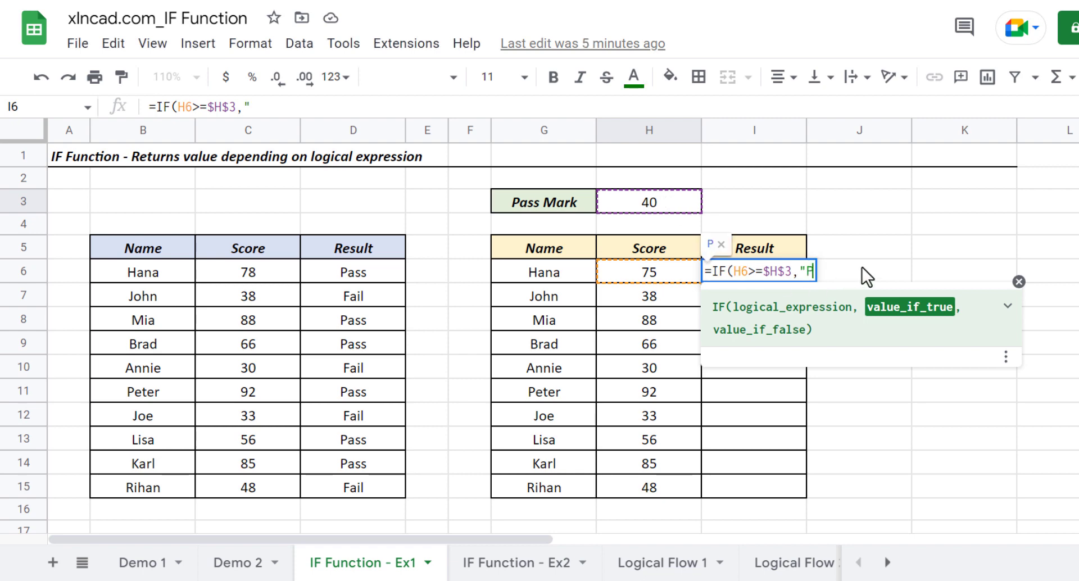
pyautogui.write('ass"')
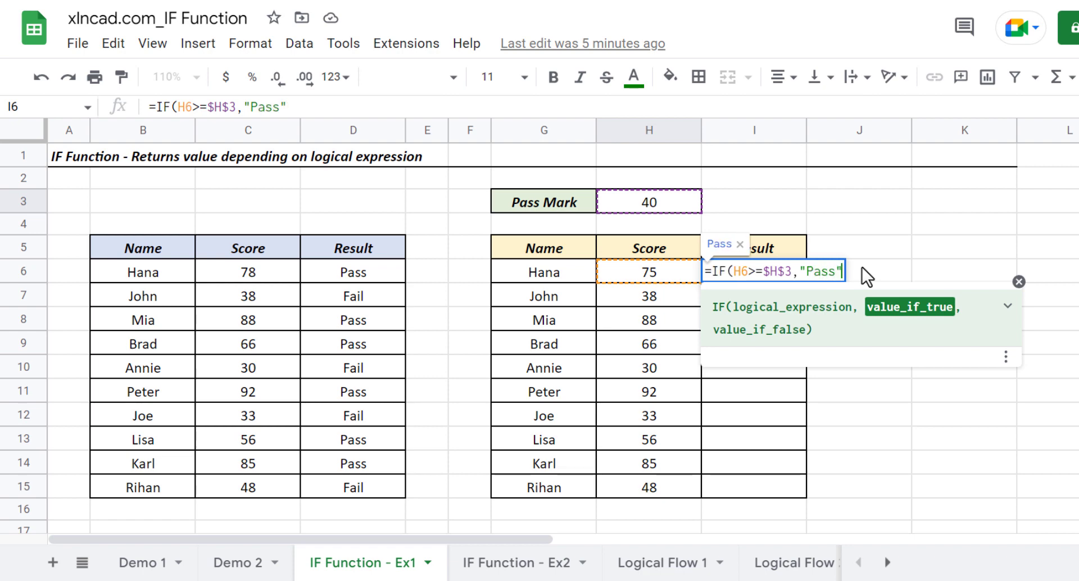
pyautogui.write(',')
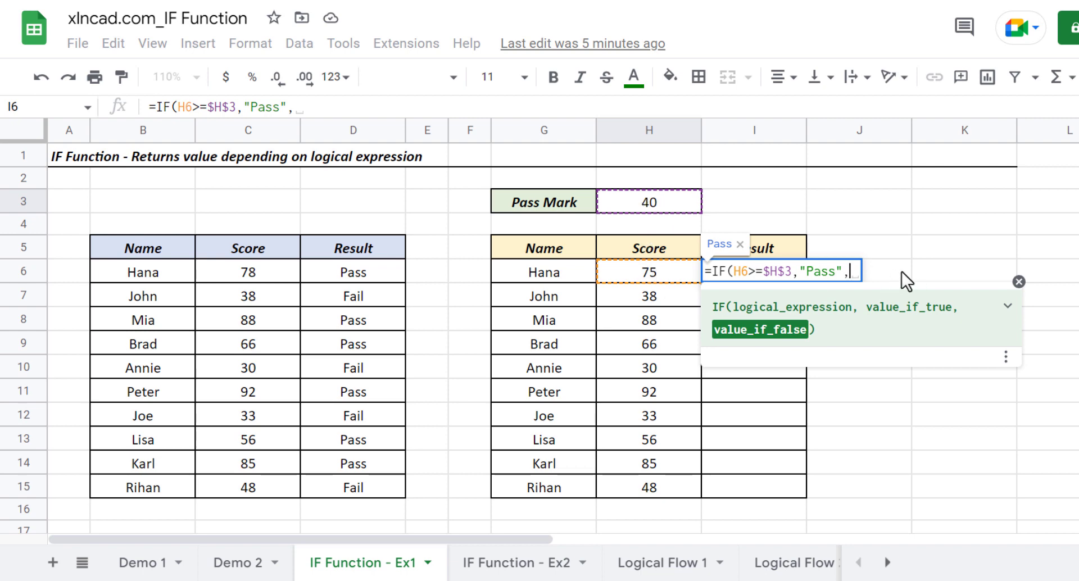
pyautogui.write('"Fail')
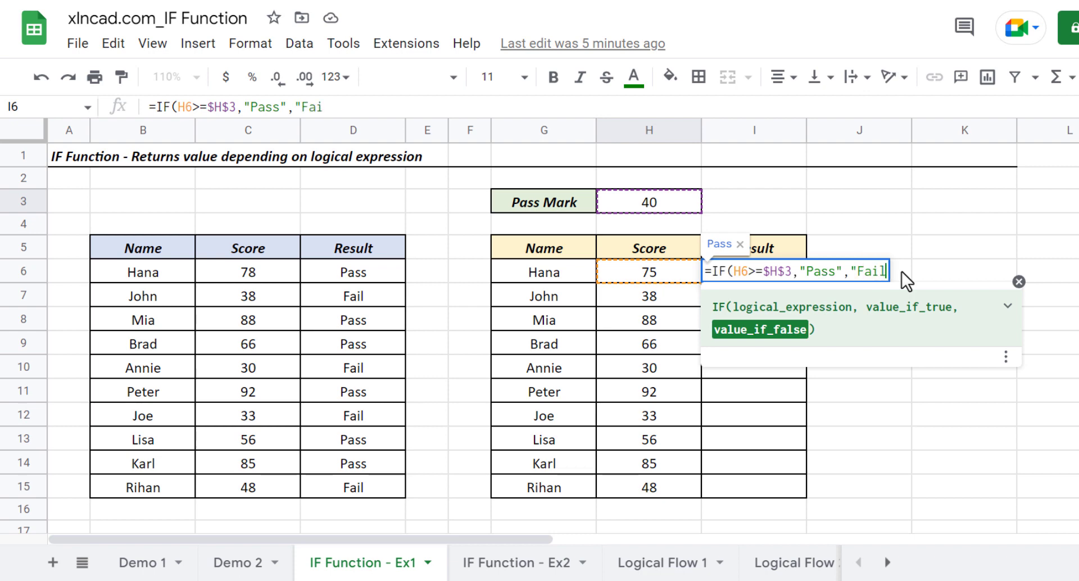
pyautogui.write('")')
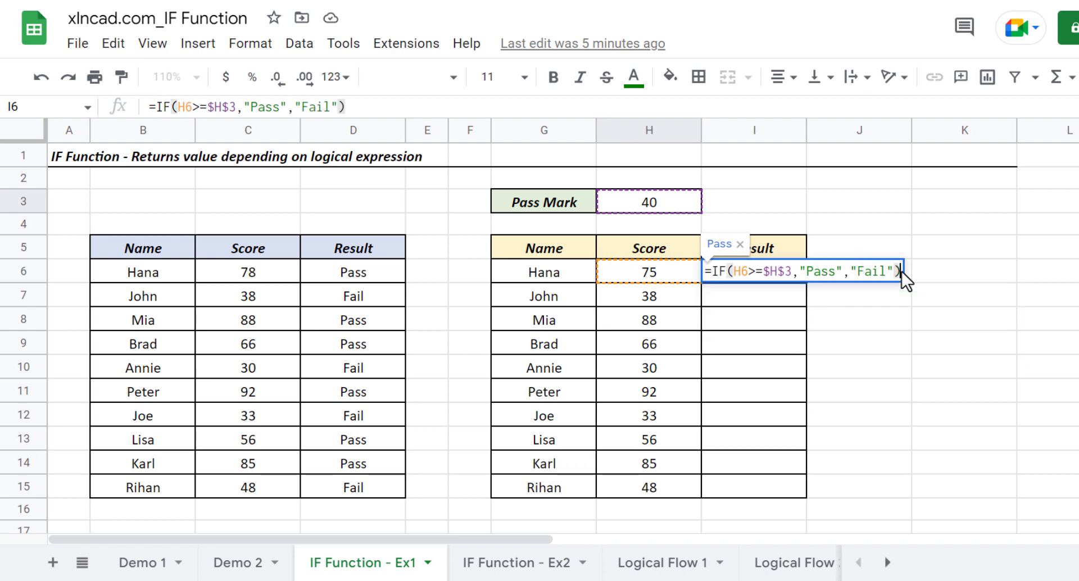
pyautogui.press('Return')
# Fill the I6 formula down the Result column through I15 and check a score and a copied formula
pyautogui.click(781, 272)
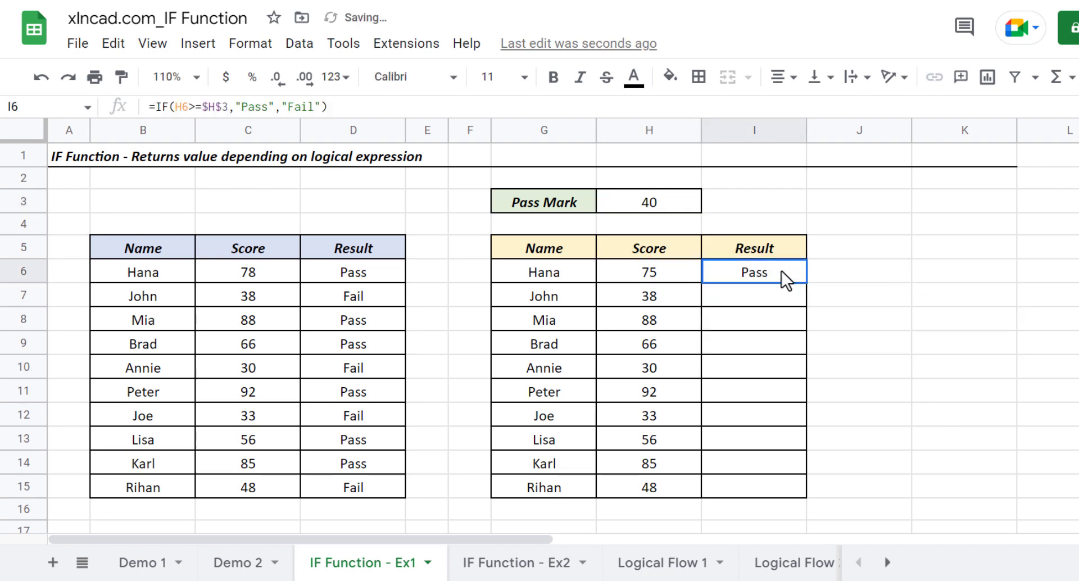
pyautogui.moveTo(807, 285); pyautogui.dragTo(806, 491)
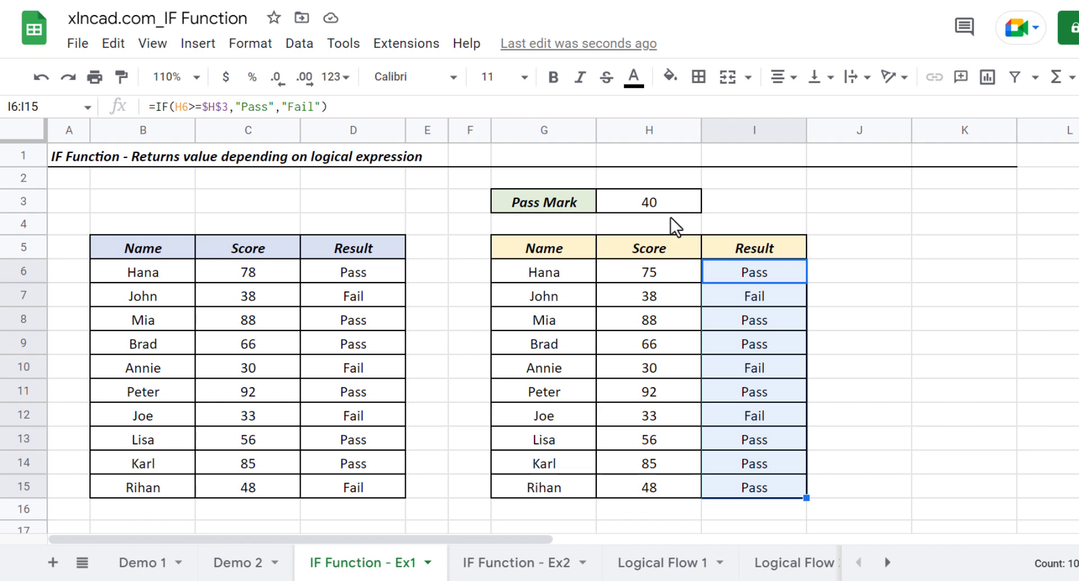
pyautogui.click(672, 293)
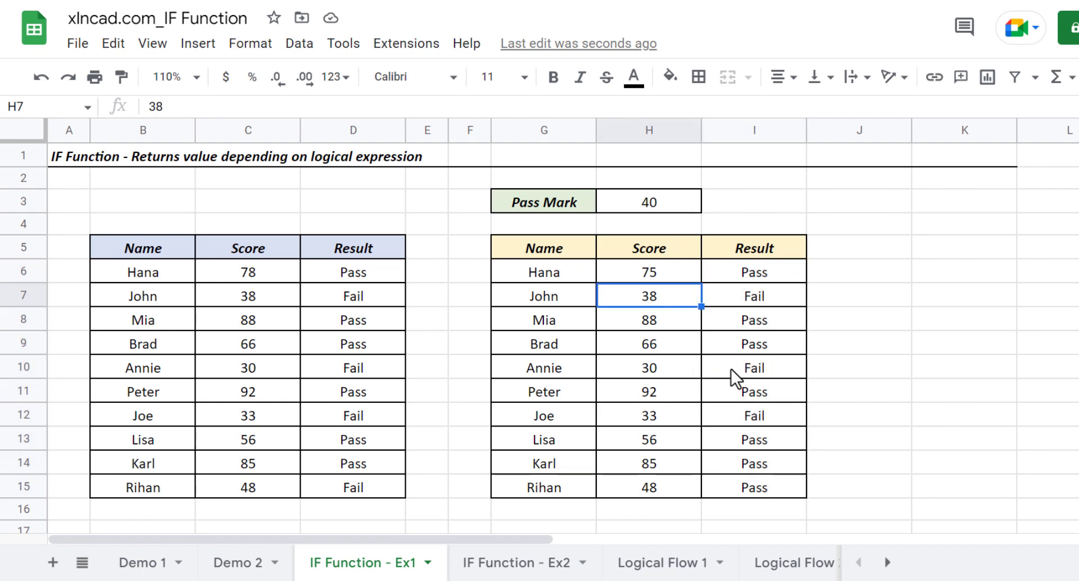
pyautogui.click(740, 416)
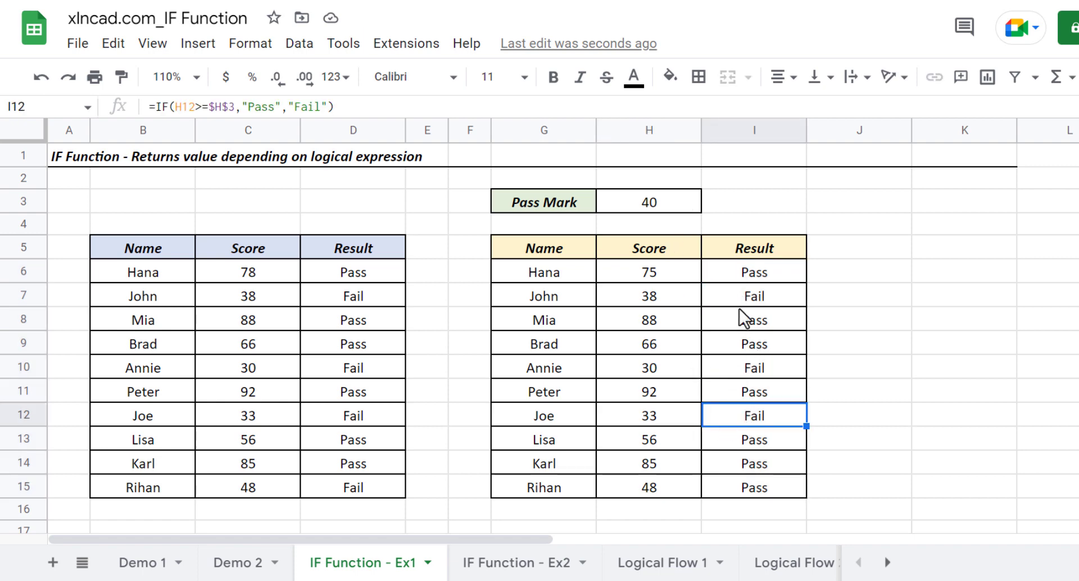
# Set the pass mark in H3 to 80
pyautogui.click(681, 200)
pyautogui.write('80')
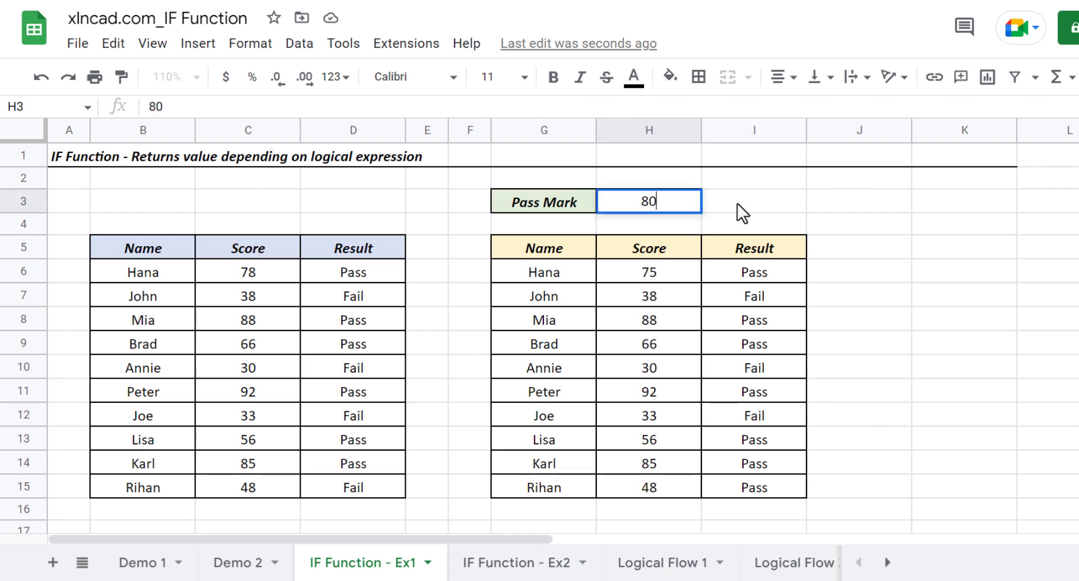
pyautogui.press('Return')
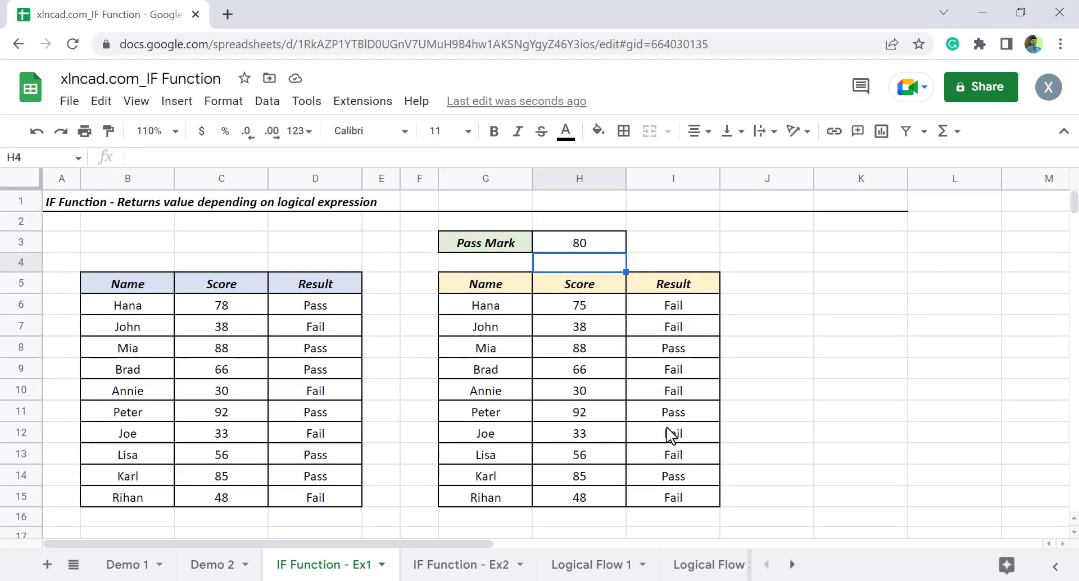
# Add a conditional formatting rule to I6:I15 for cells whose text is exactly "Fail"
pyautogui.moveTo(669, 309); pyautogui.dragTo(682, 494)
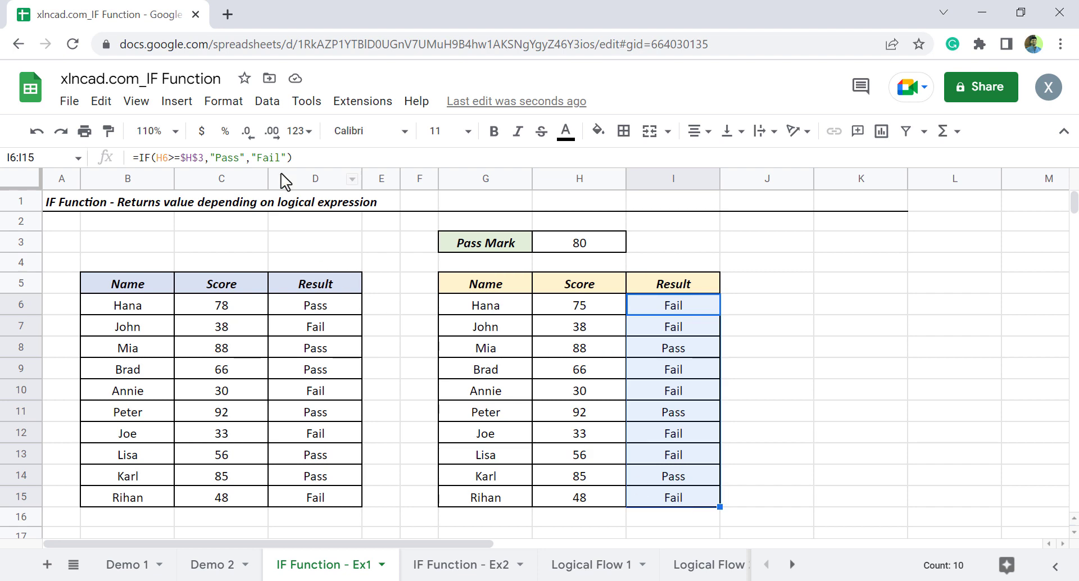
pyautogui.click(223, 101)
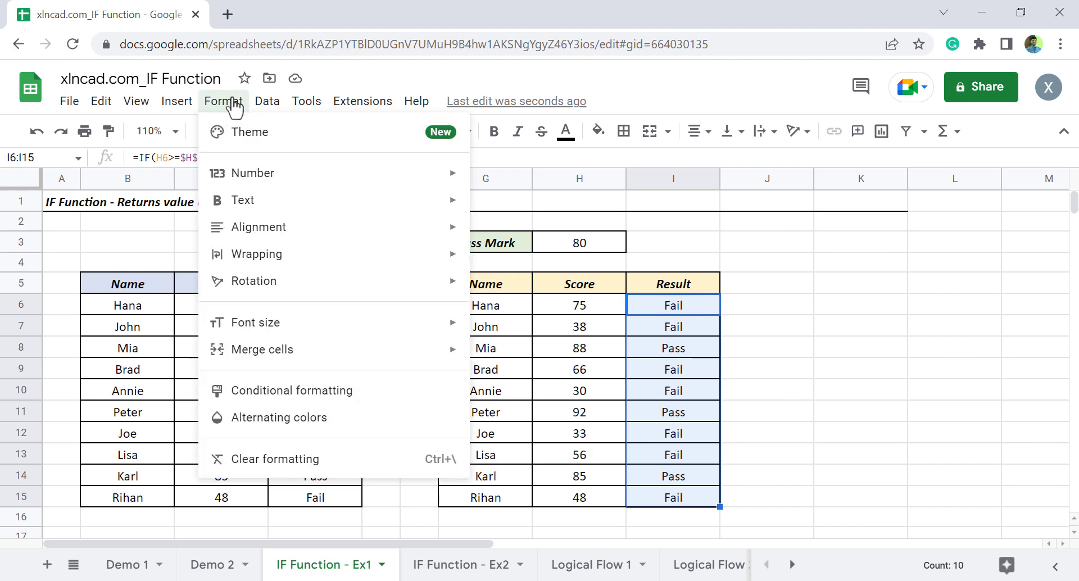
pyautogui.click(364, 402)
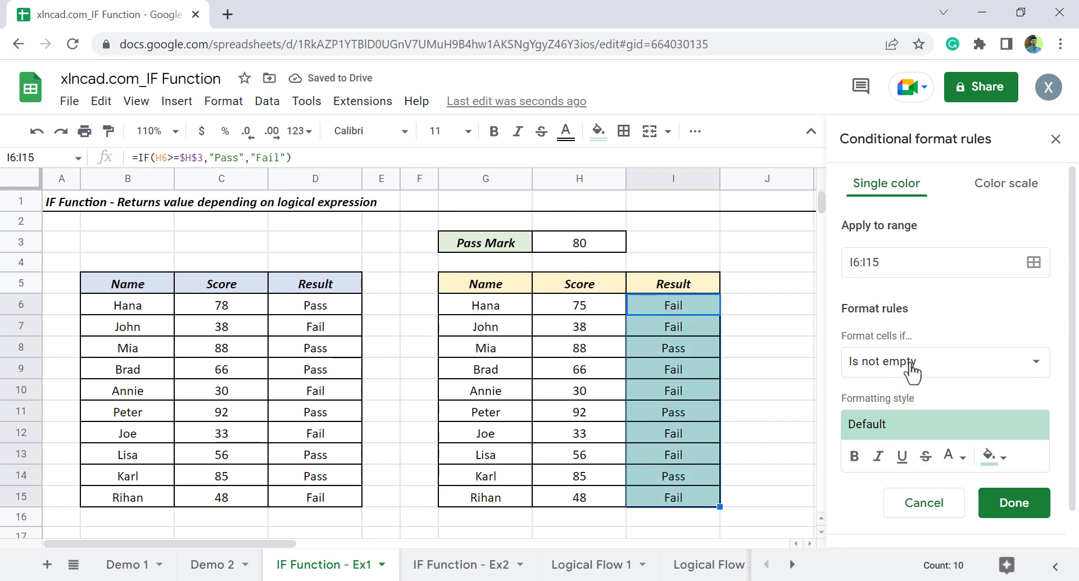
pyautogui.click(912, 366)
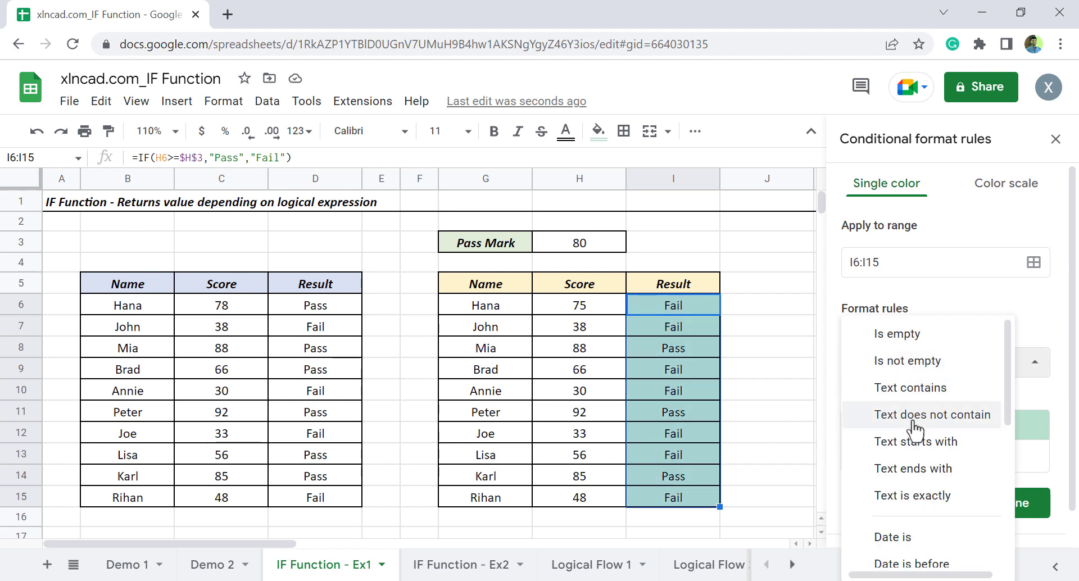
pyautogui.click(907, 497)
pyautogui.click(874, 401)
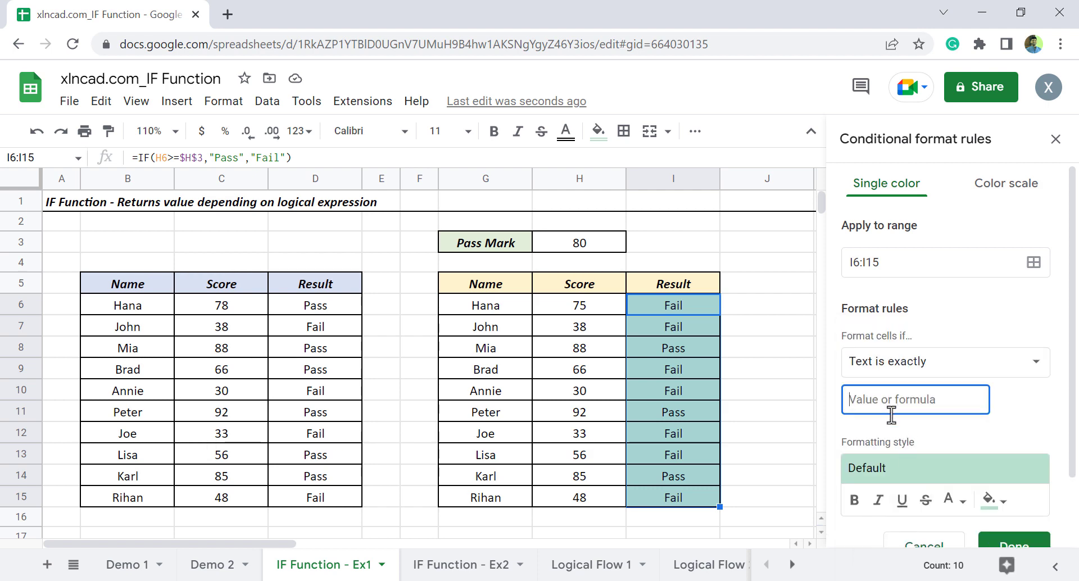
pyautogui.write('Fail')
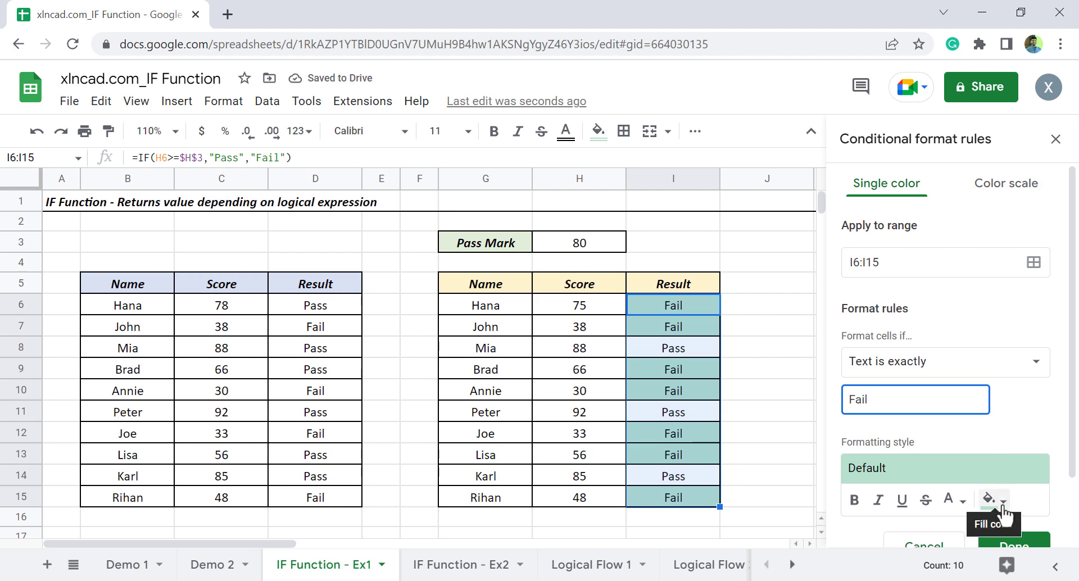
# Give the "Fail" rule a light red fill, save it and close the conditional formatting rules
pyautogui.click(996, 500)
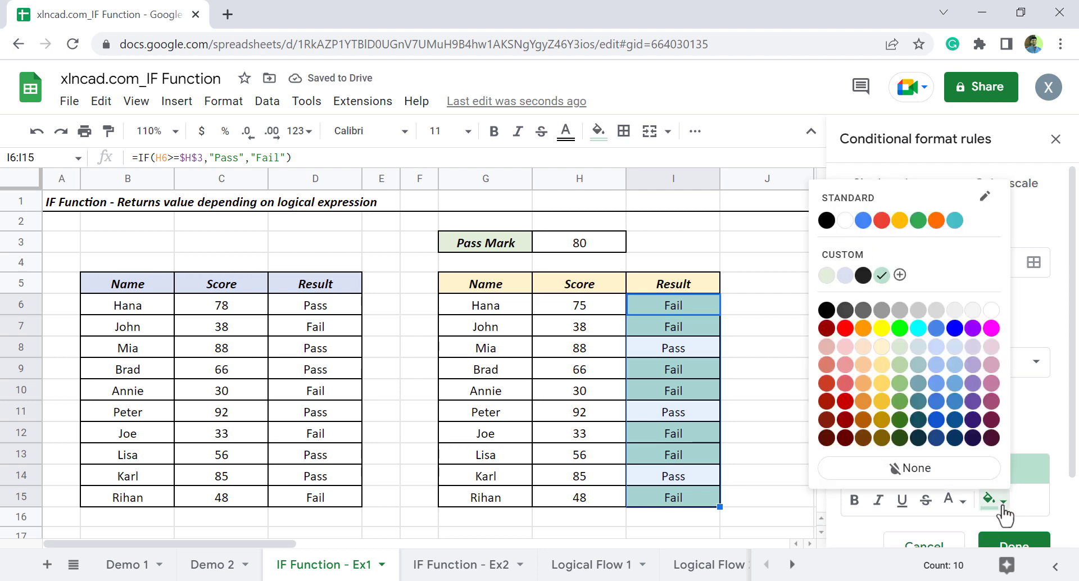
pyautogui.click(847, 366)
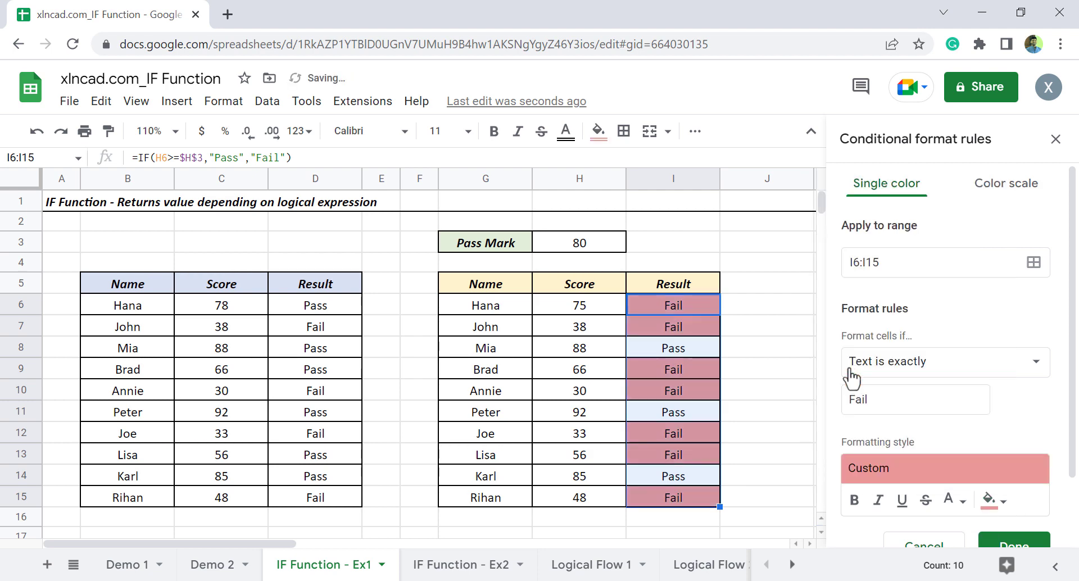
pyautogui.click(1010, 540)
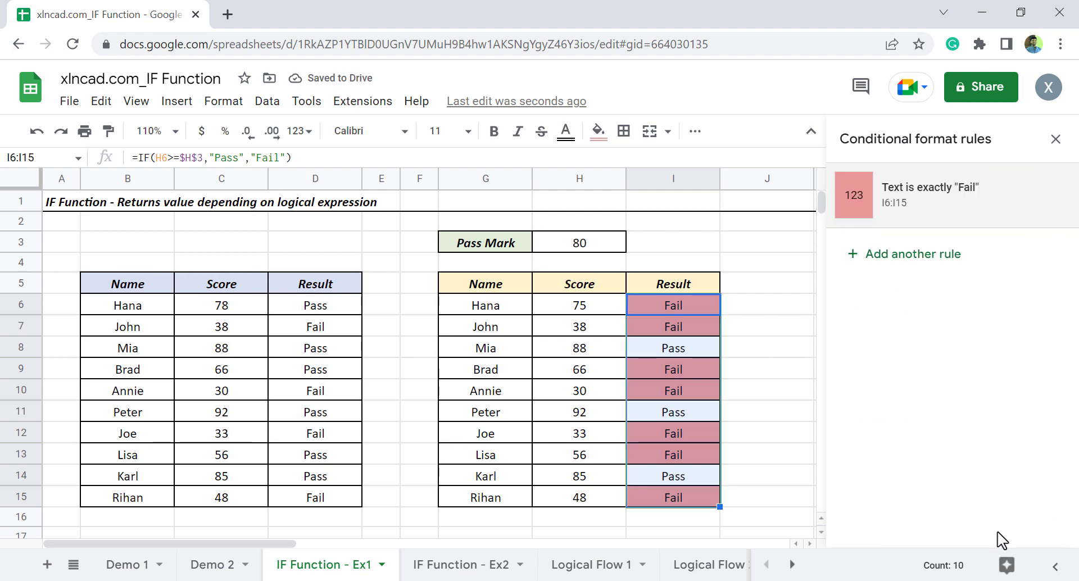
pyautogui.click(1056, 140)
pyautogui.click(852, 354)
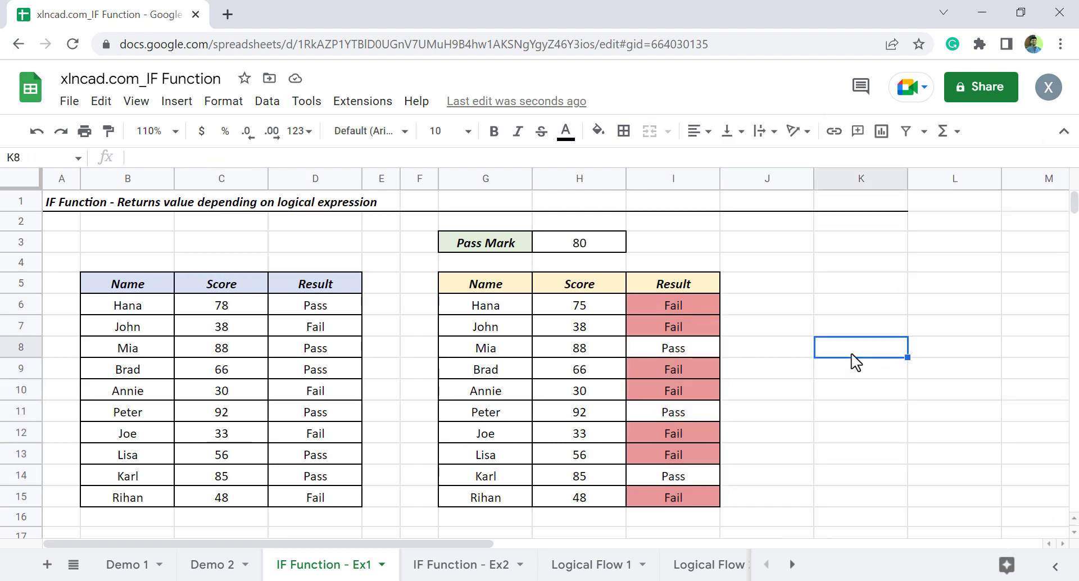
# Set the pass mark in H3 to 55 and check several cells in the second table's Result column
pyautogui.click(584, 244)
pyautogui.write('55')
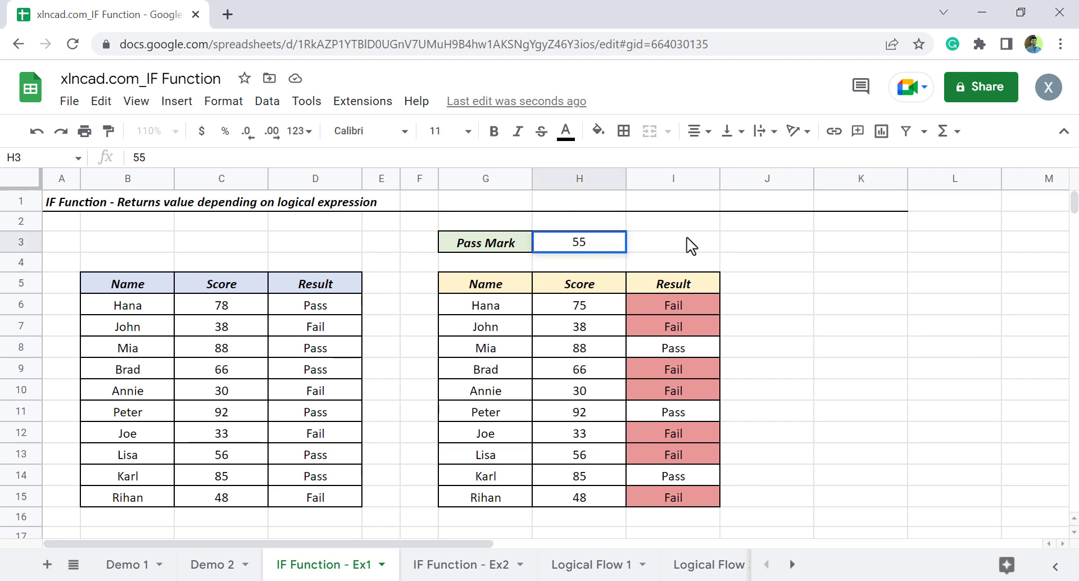
pyautogui.press('Return')
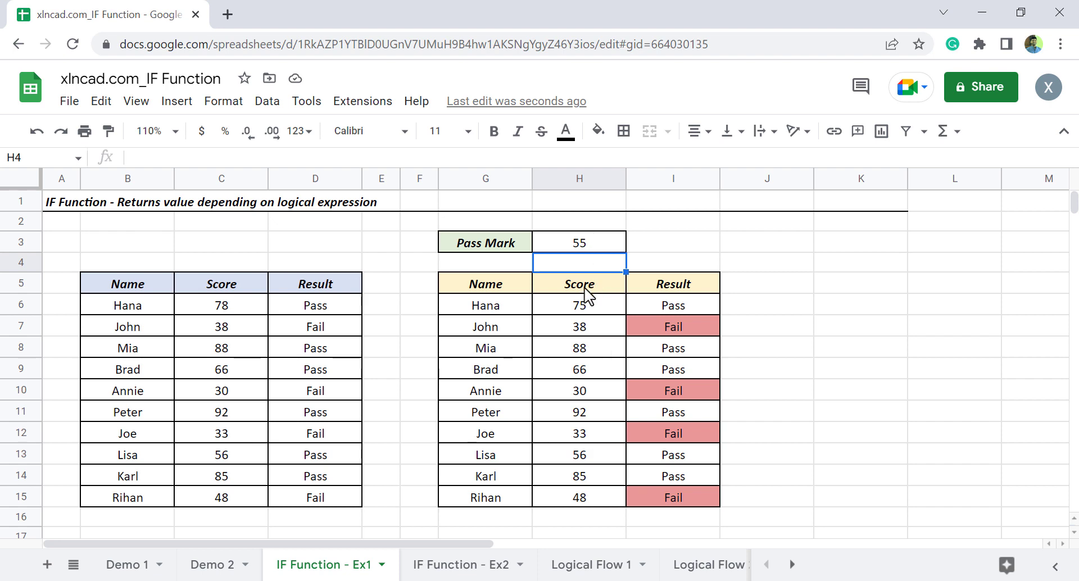
pyautogui.click(658, 307)
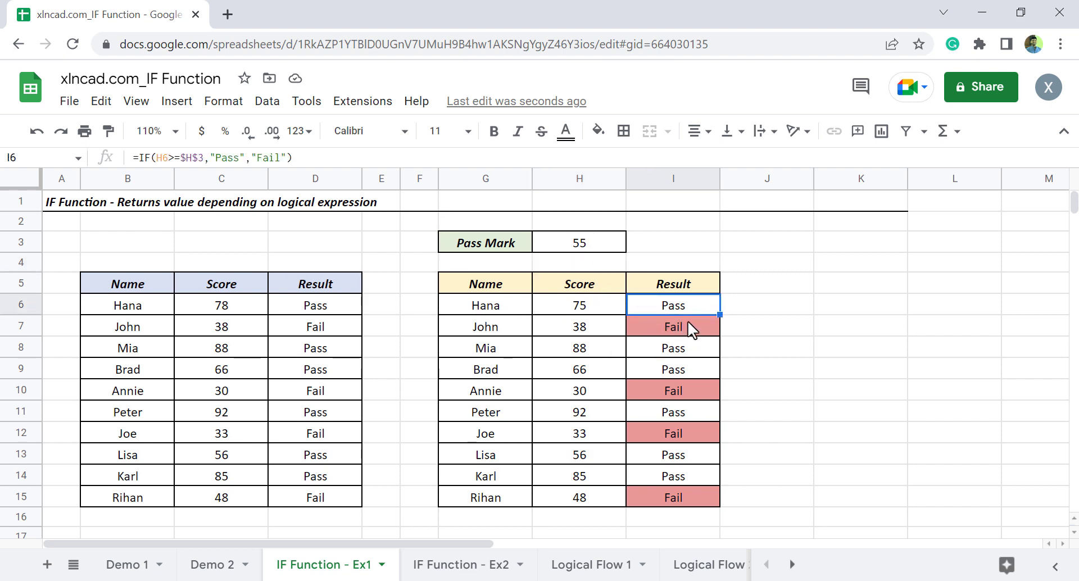
pyautogui.click(664, 388)
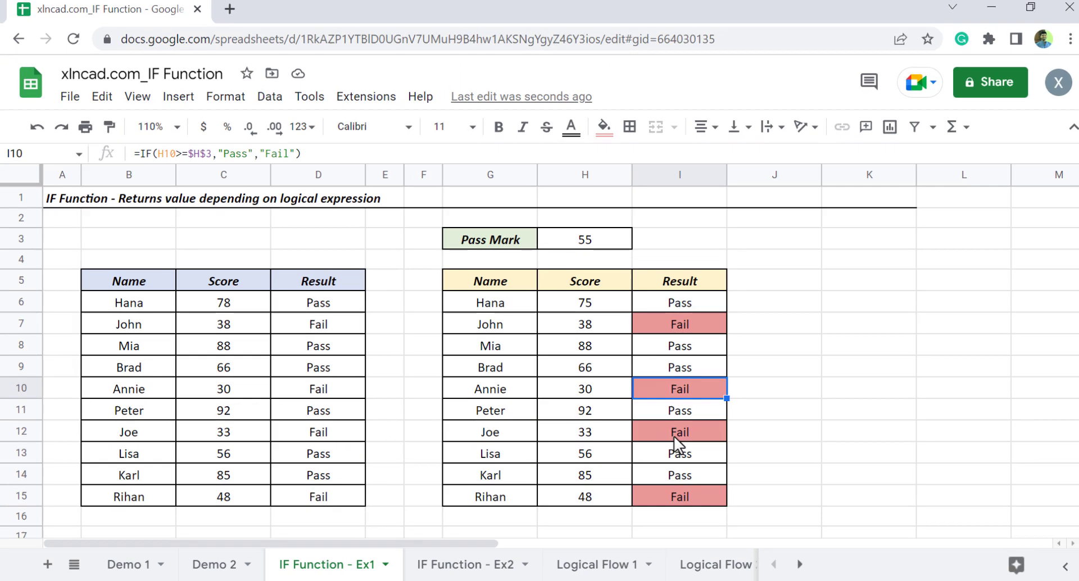
pyautogui.click(674, 437)
pyautogui.click(677, 498)
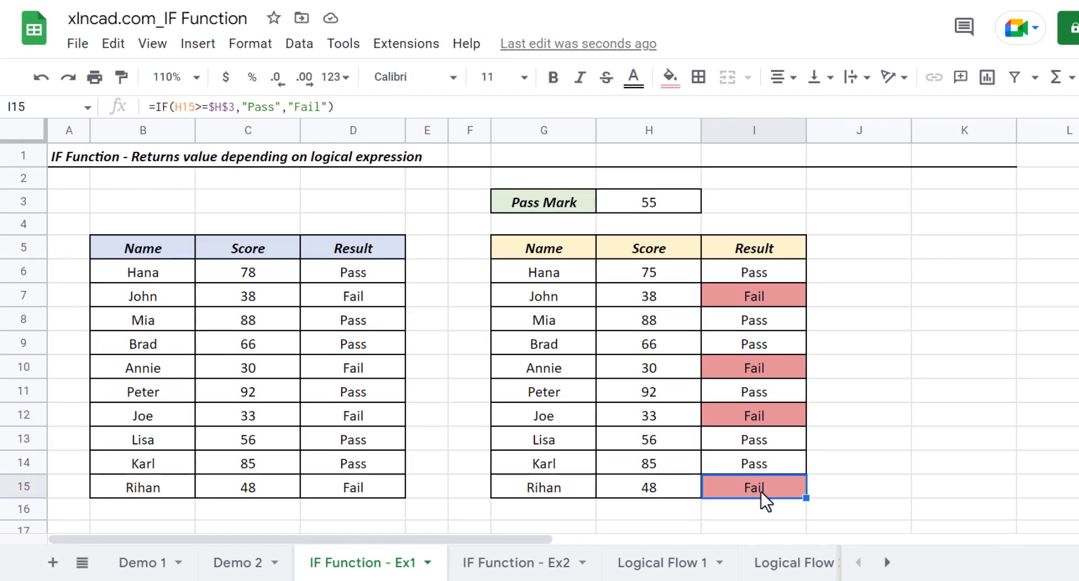
# Set the pass mark in H3 to 78 and check the first entry in the second table's Result column
pyautogui.click(683, 209)
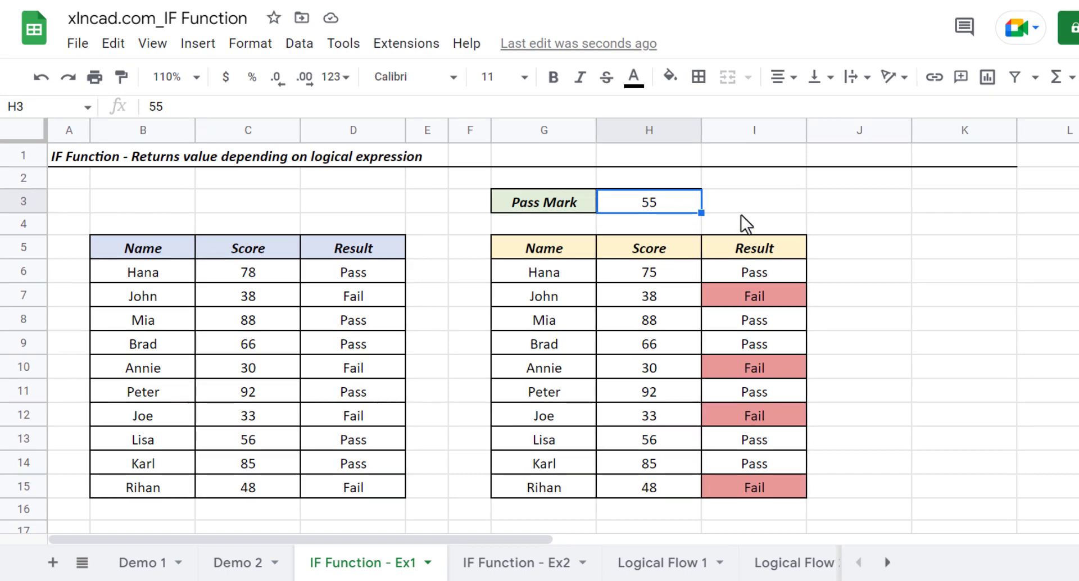
pyautogui.write('78')
pyautogui.press('Return')
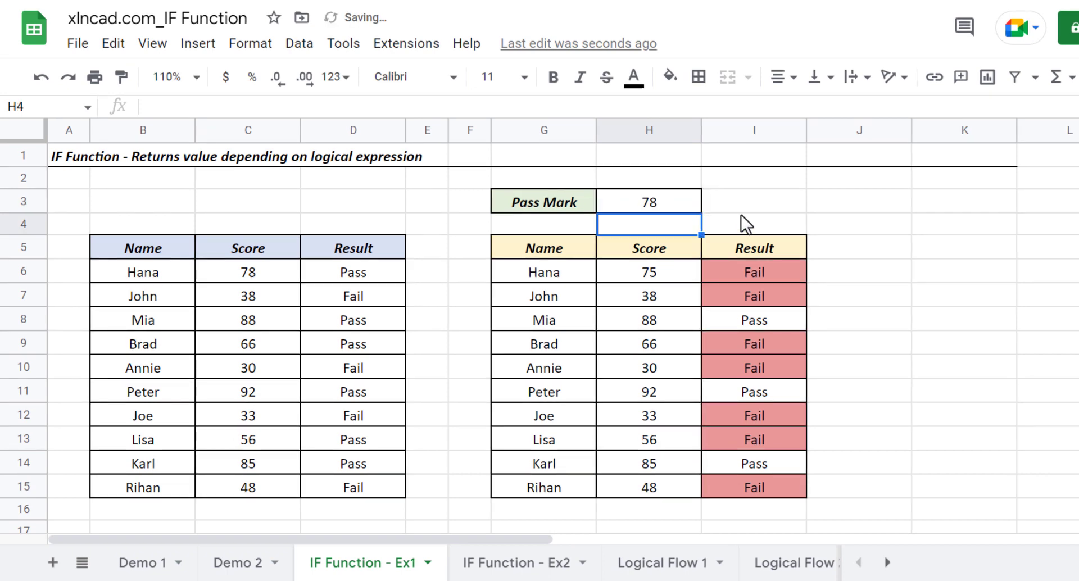
pyautogui.click(753, 275)
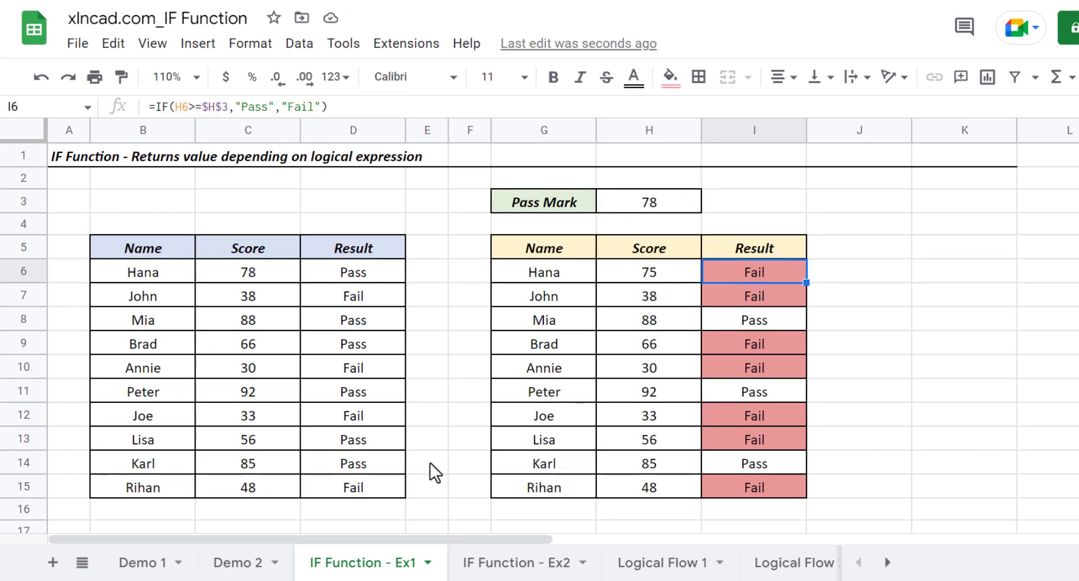
# On the IF Function - Ex2 sheet, begin an IF formula in E4 with the condition D4>=$H$3, using an absolute reference to the minimum score
pyautogui.click(489, 564)
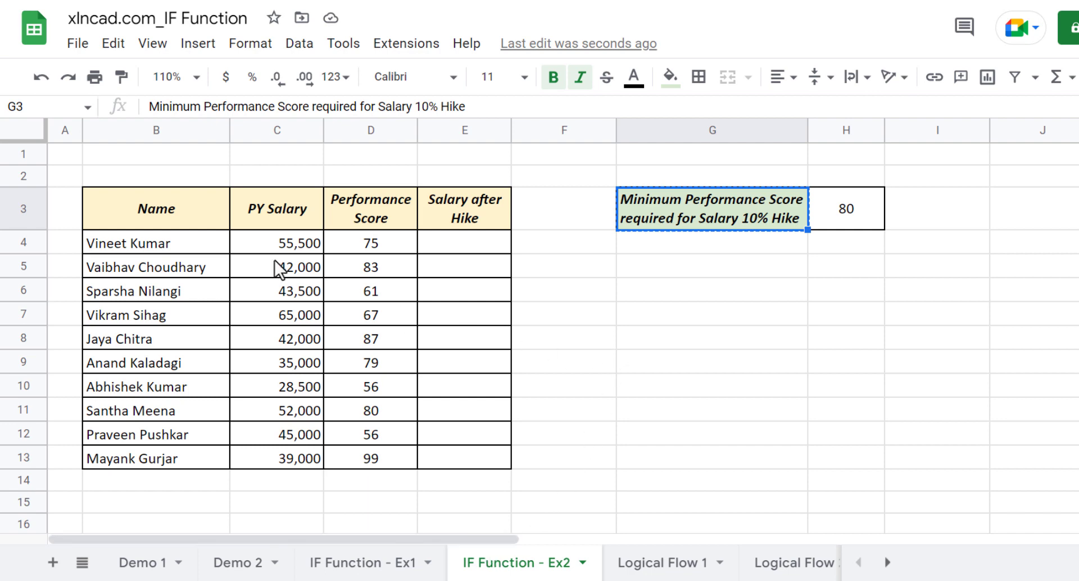
pyautogui.click(193, 207)
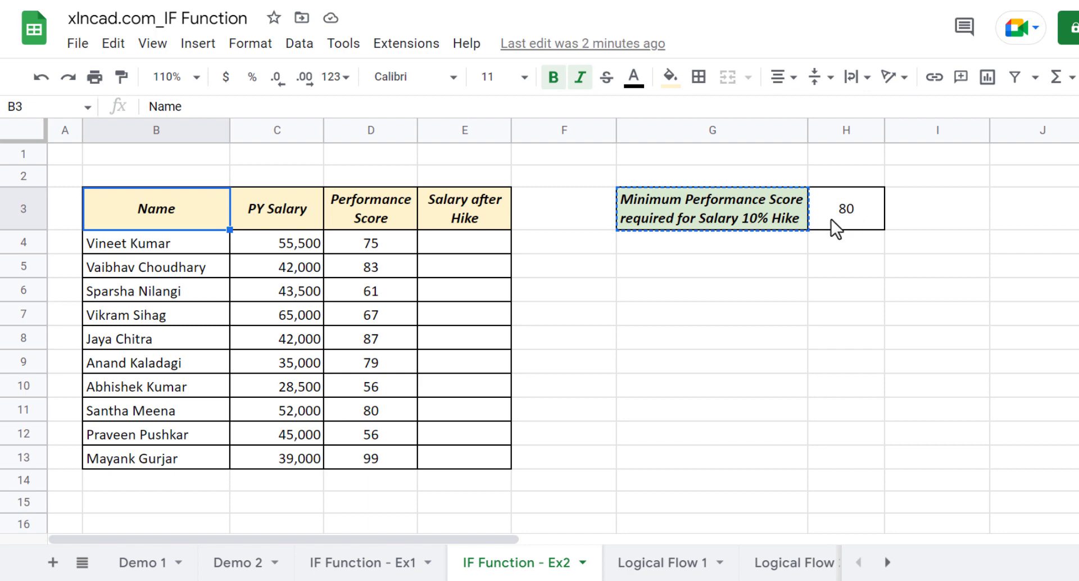
pyautogui.click(458, 242)
pyautogui.write('=if')
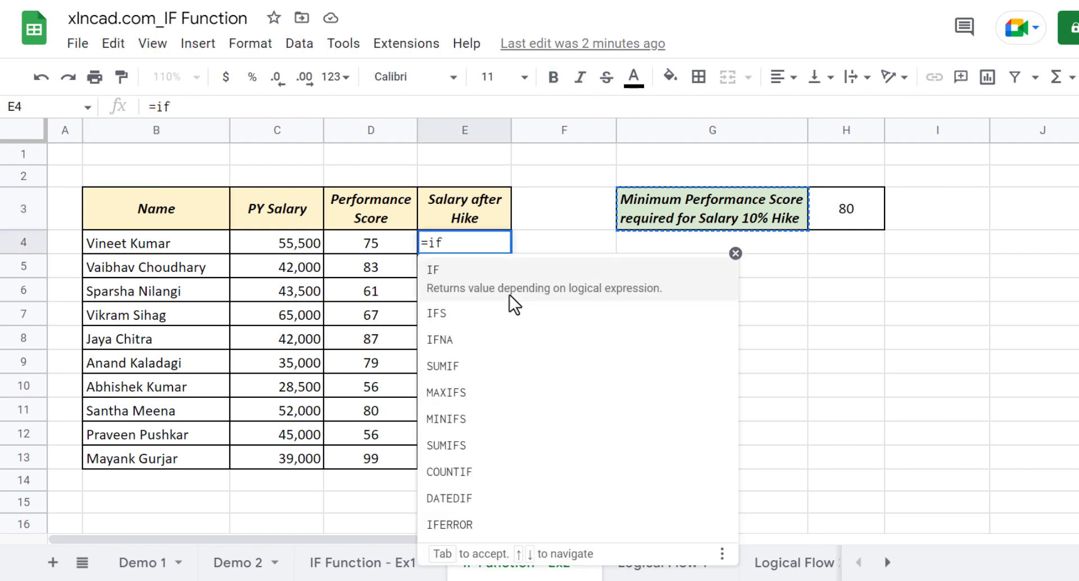
pyautogui.write('(')
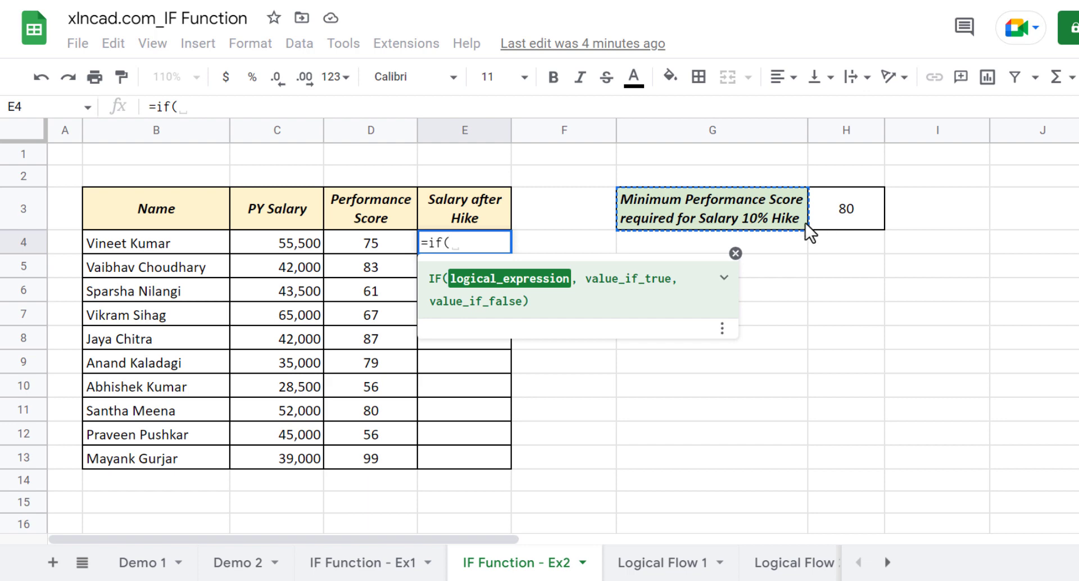
pyautogui.click(387, 249)
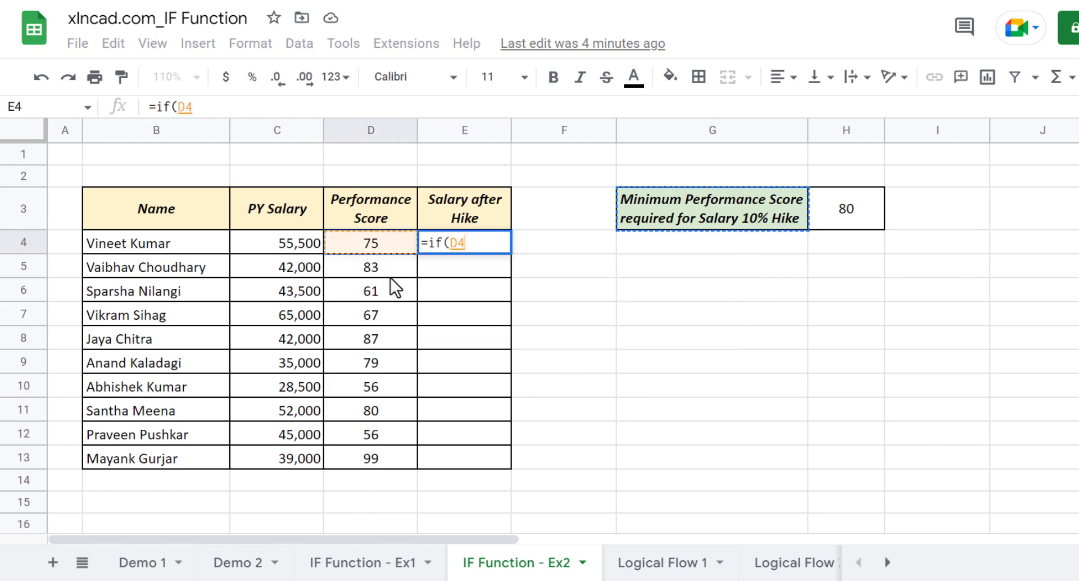
pyautogui.write('>=')
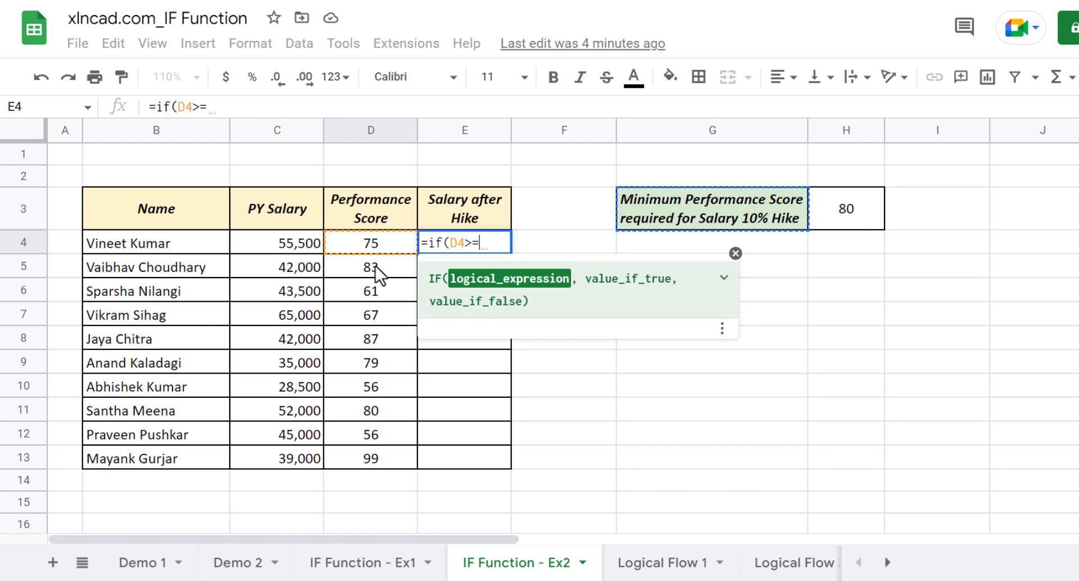
pyautogui.click(837, 215)
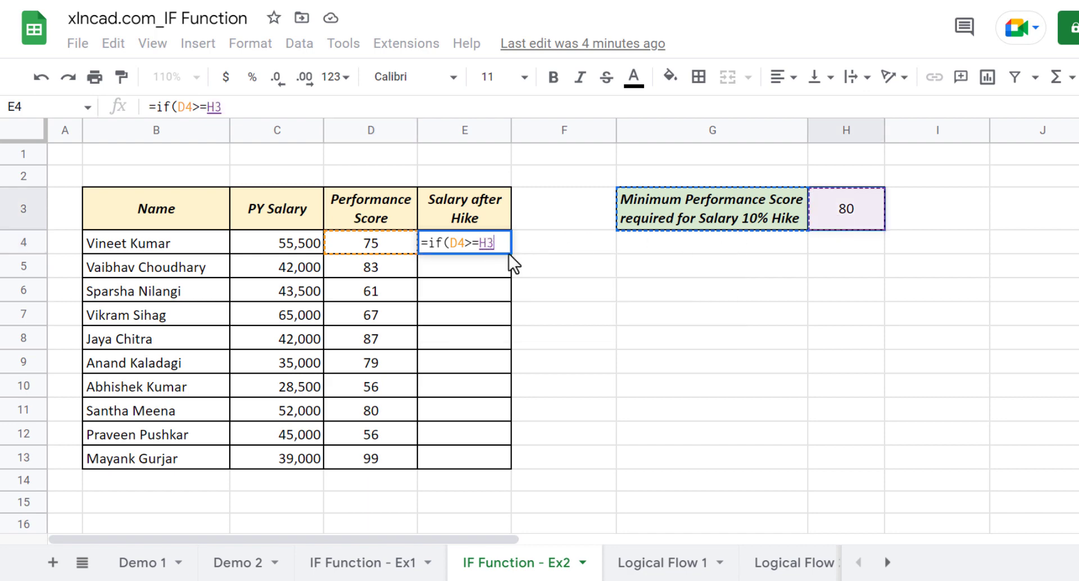
pyautogui.press('F4')
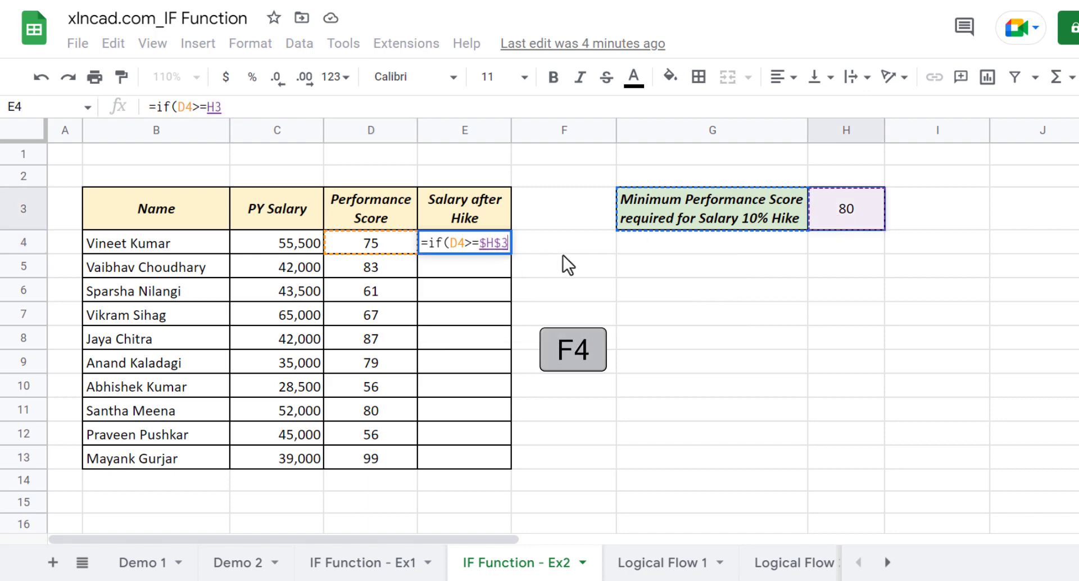
pyautogui.write(',')
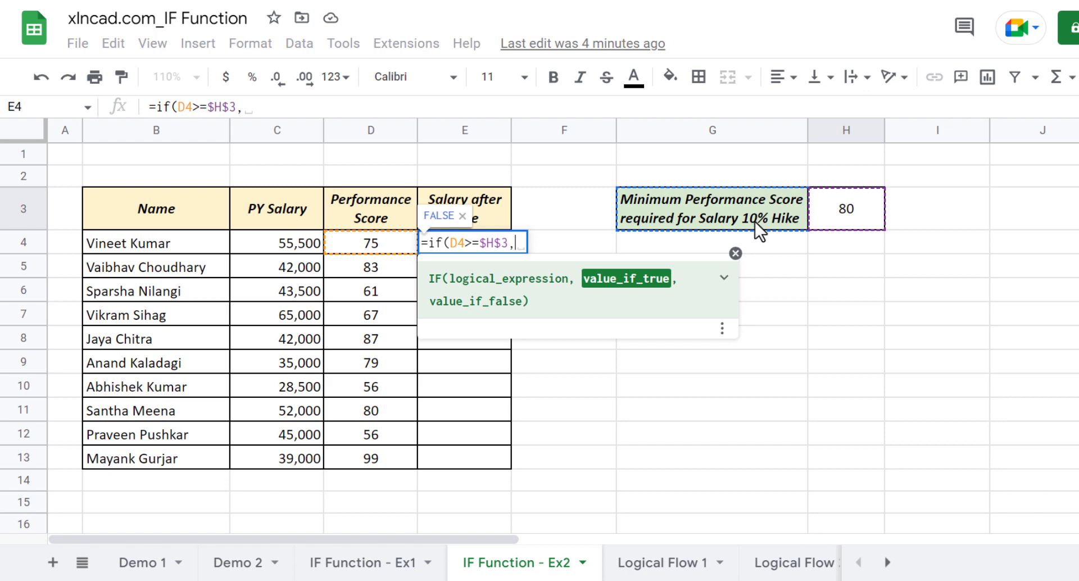
# Complete the IF formula in E4 with C4*1.1 as the true value and C4 as the false value
pyautogui.click(285, 247)
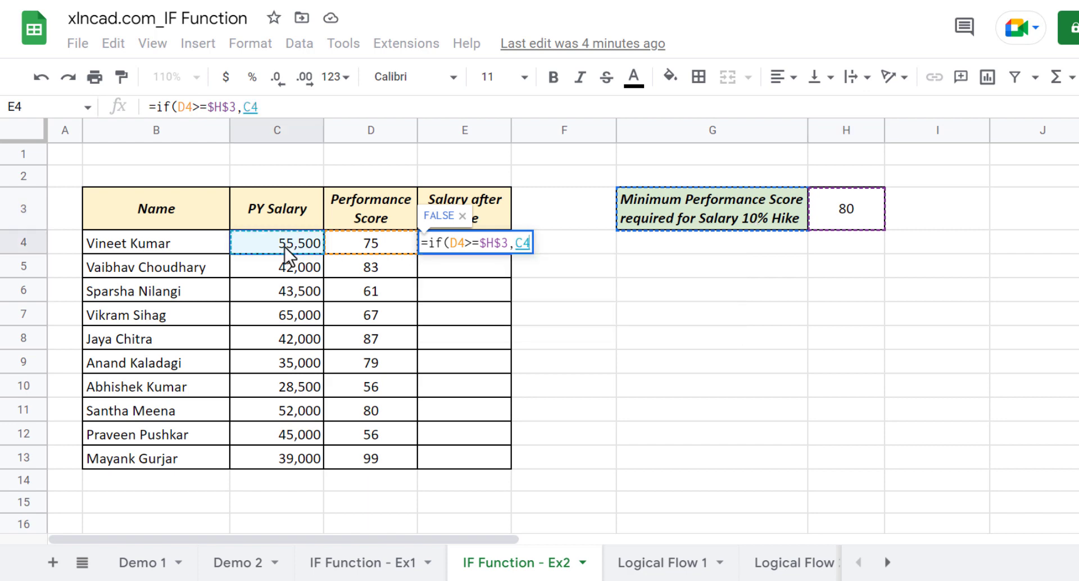
pyautogui.write('*')
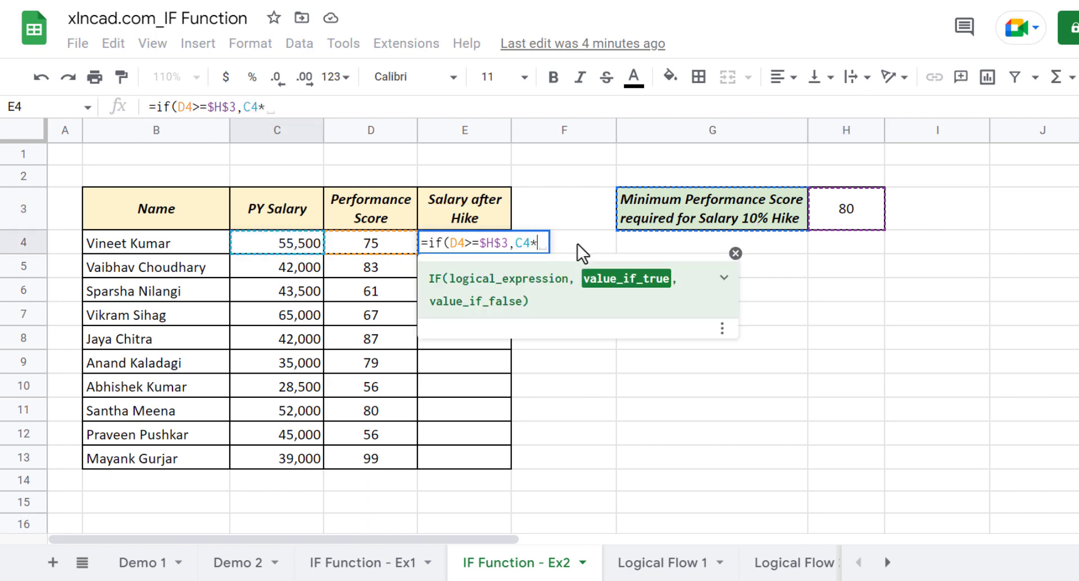
pyautogui.write('1.1,')
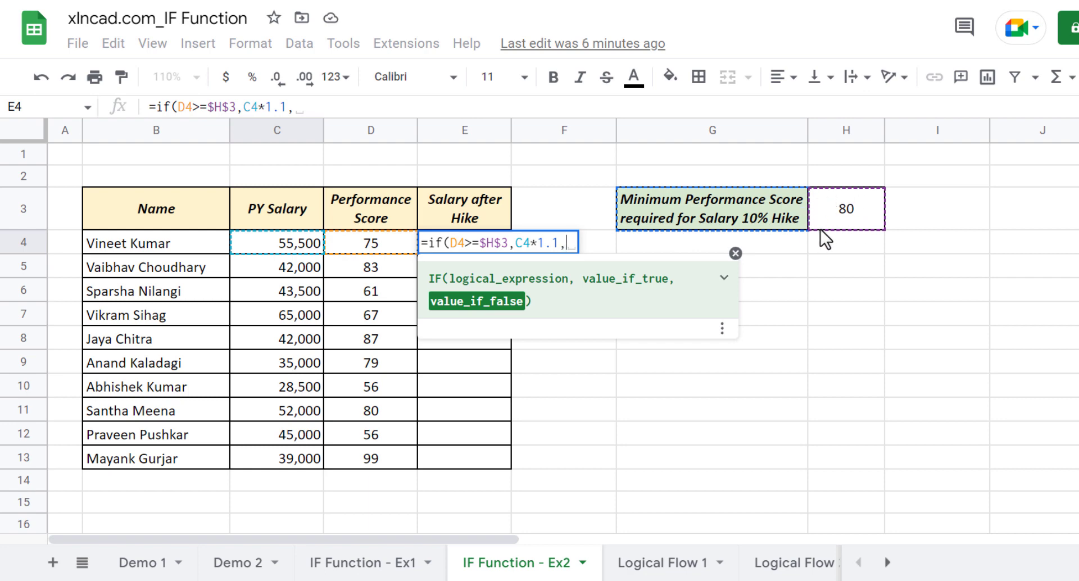
pyautogui.click(275, 242)
pyautogui.write(')')
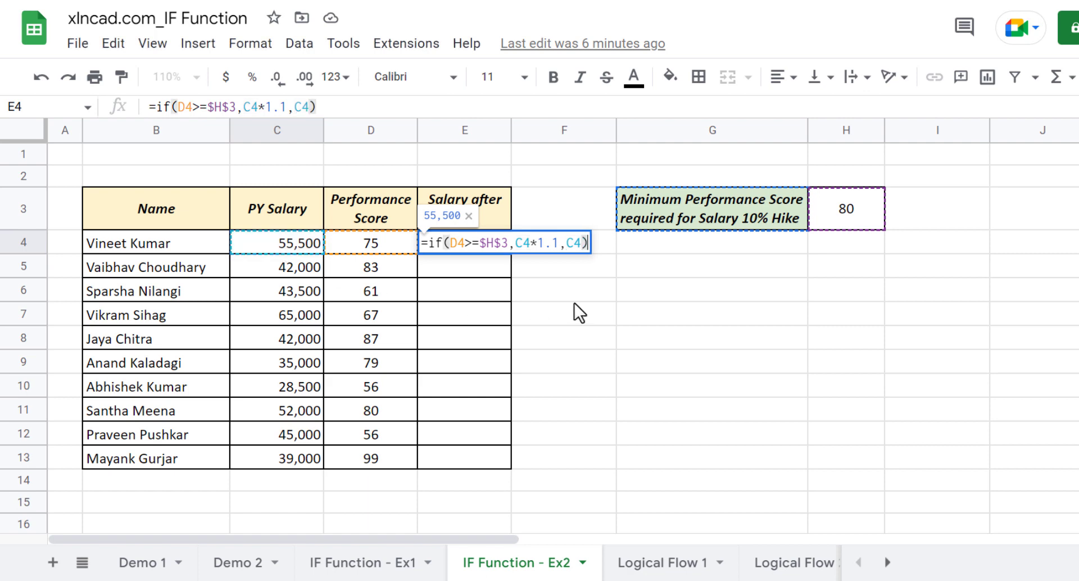
pyautogui.press('Return')
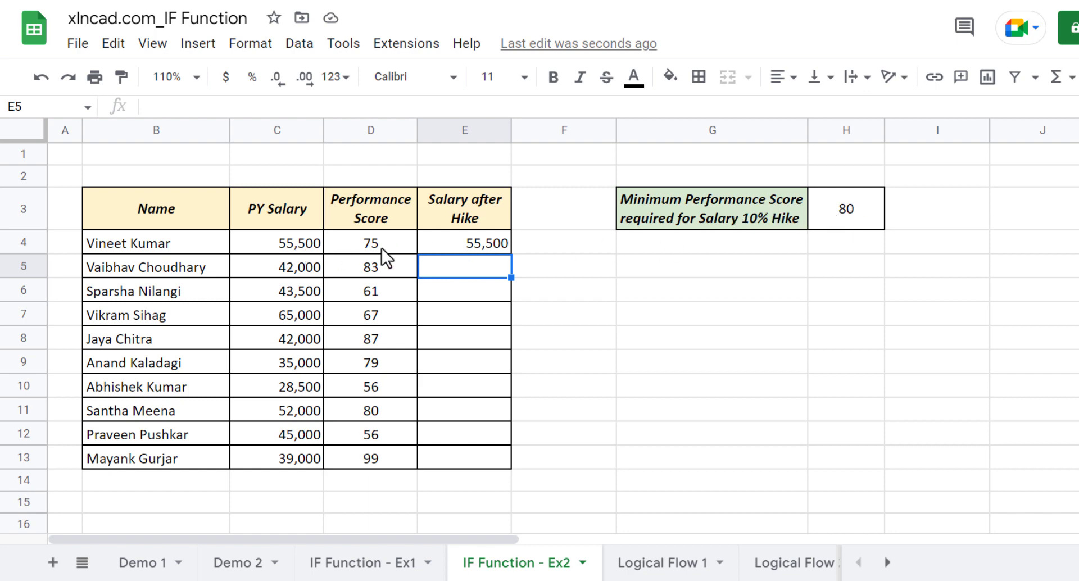
# Check the salary in C4 against E4 and set the minimum performance score in H3 to 60
pyautogui.click(291, 245)
pyautogui.click(480, 244)
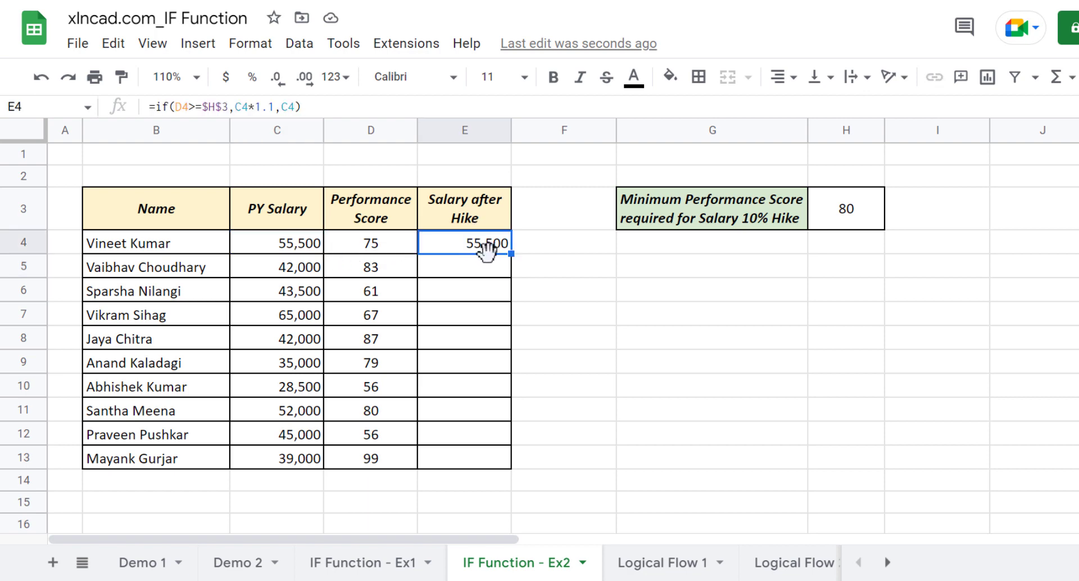
pyautogui.click(865, 214)
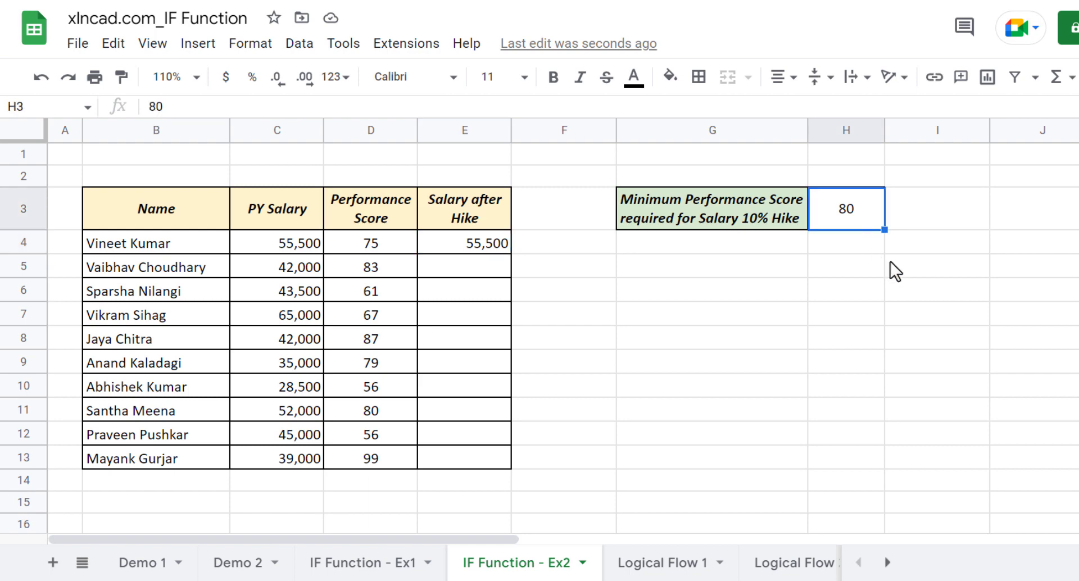
pyautogui.write('60')
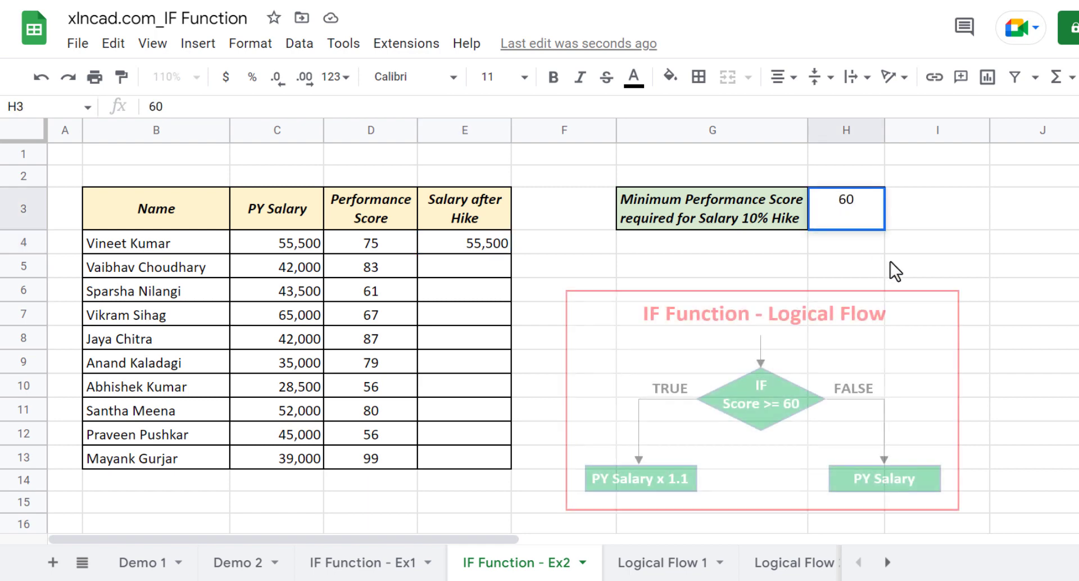
pyautogui.press('Return')
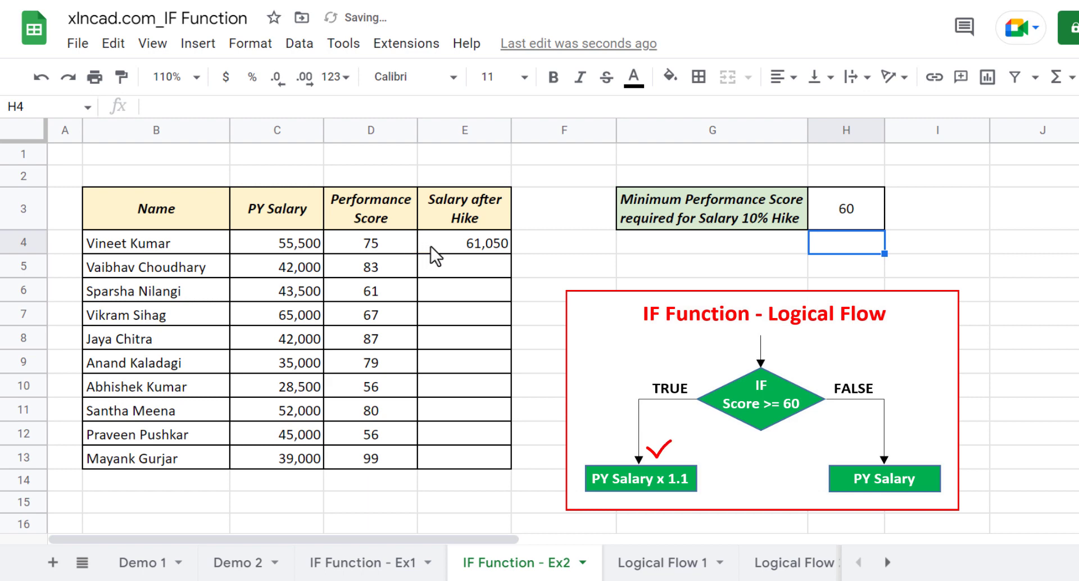
# Fill the E4 formula down to E13 and check several of the copied formulas in the Salary after Hike column
pyautogui.click(444, 245)
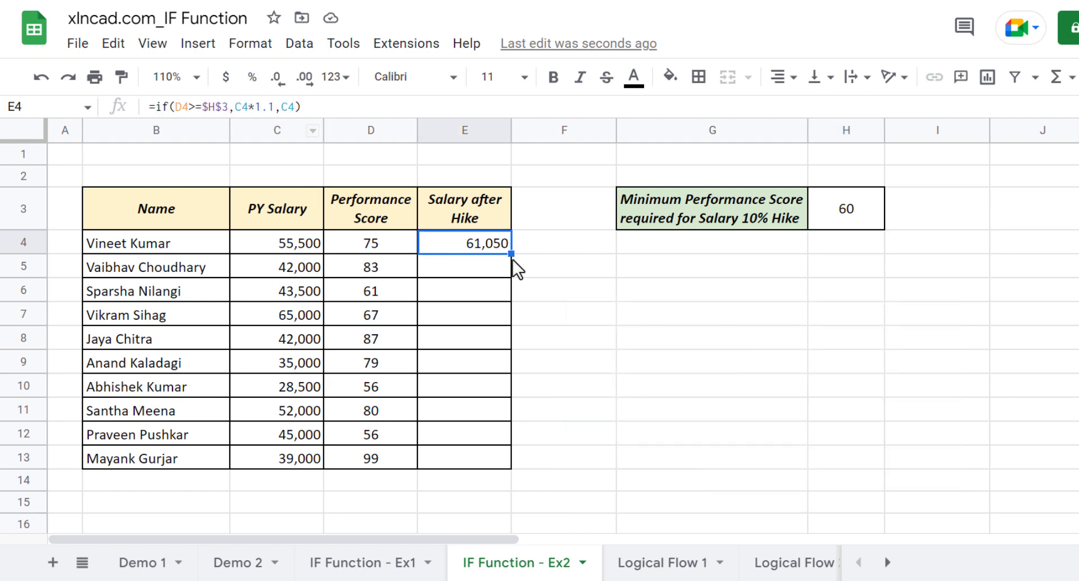
pyautogui.moveTo(511, 254); pyautogui.dragTo(508, 466)
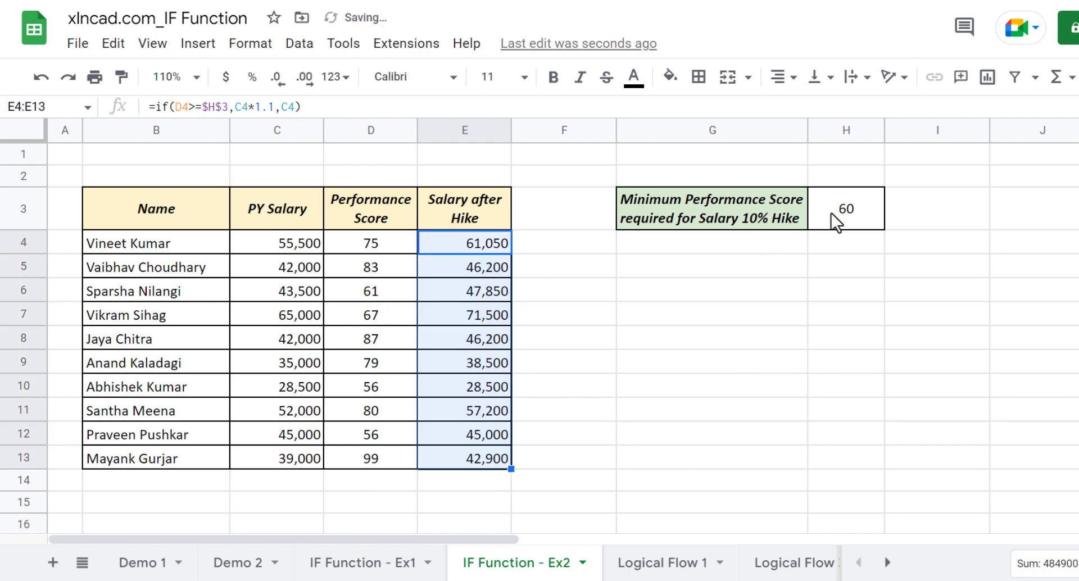
pyautogui.click(434, 268)
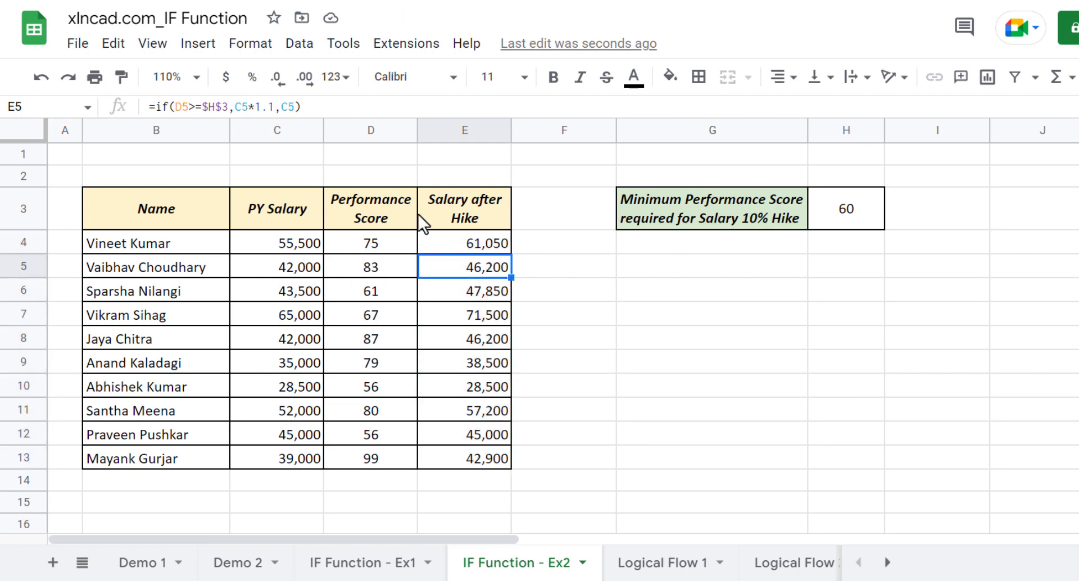
pyautogui.click(468, 322)
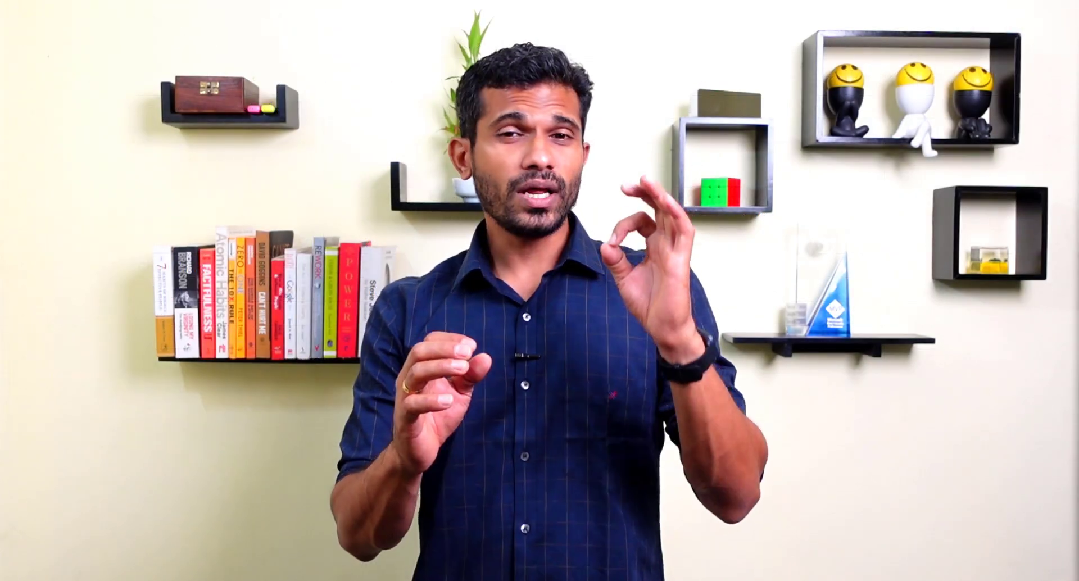